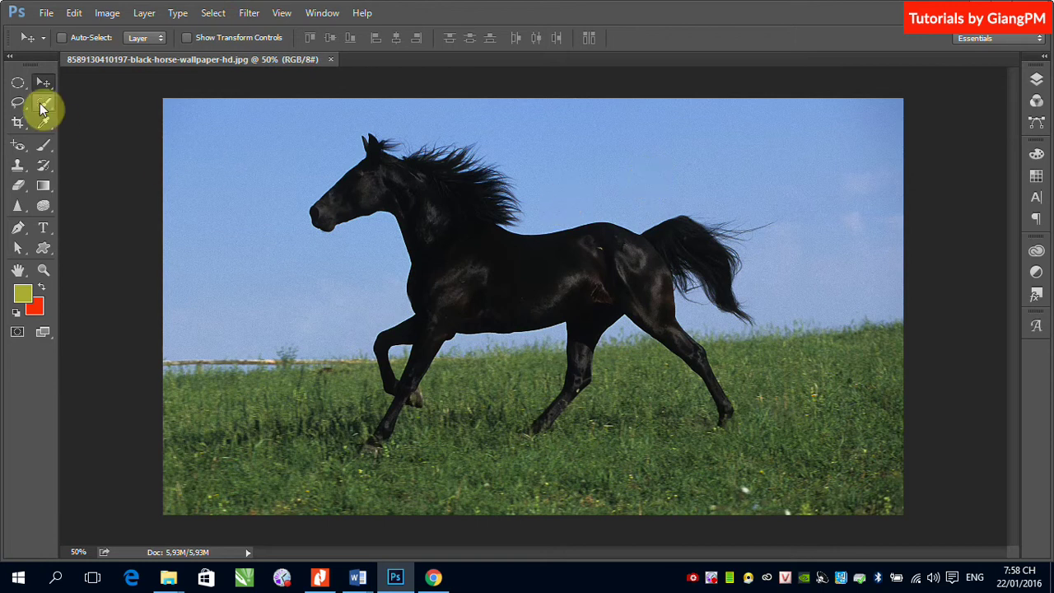
Step: Select the sky around the horse down to the horizon with the Quick Selection tool and a 204 px brush
click(43, 107)
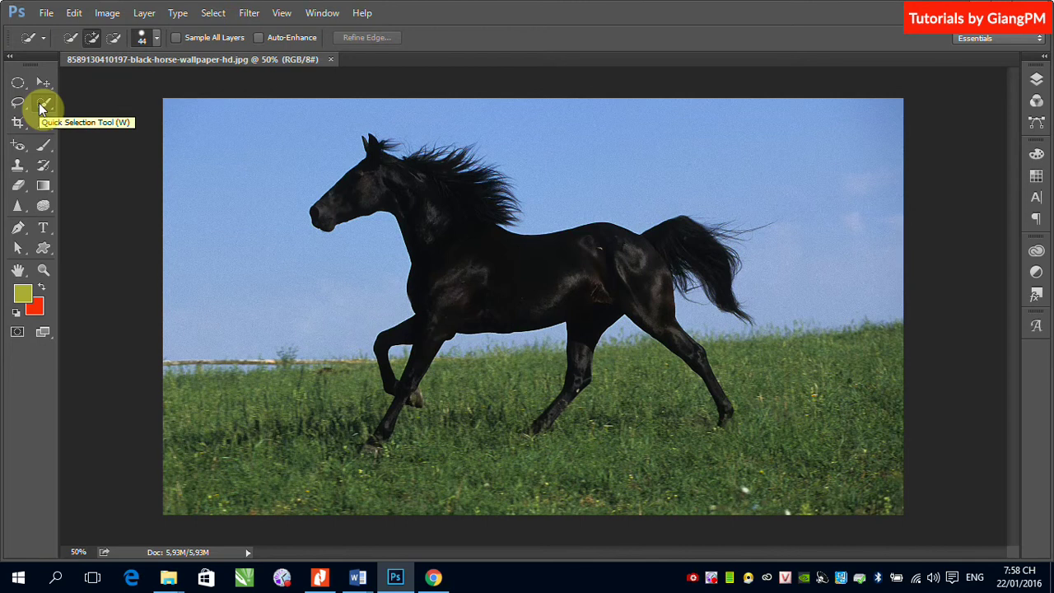
alt+right_click(232, 162)
drag(246, 158, 265, 162)
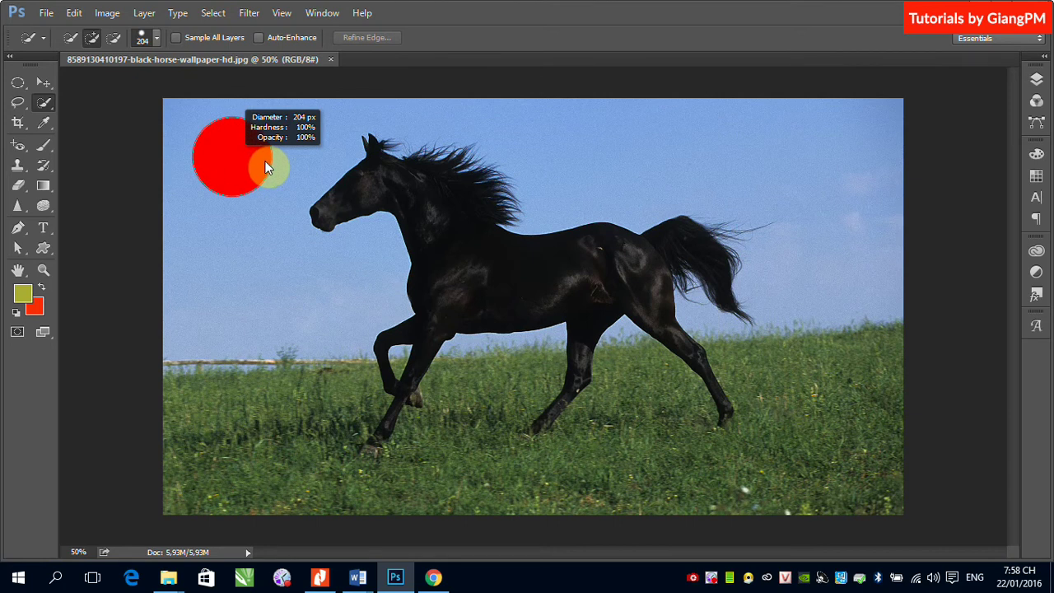
drag(265, 168, 264, 161)
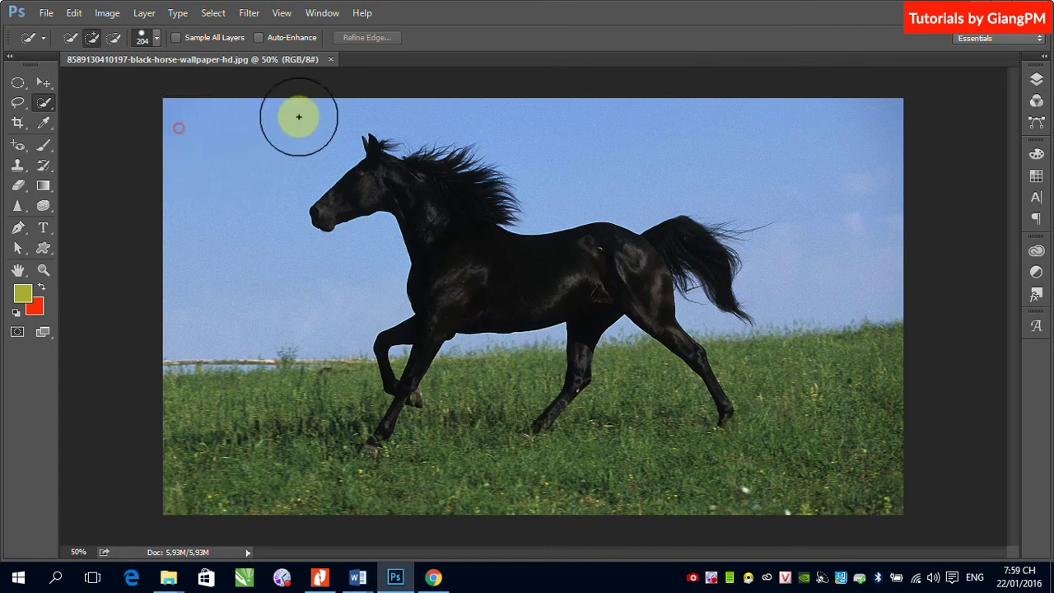
drag(447, 87, 569, 106)
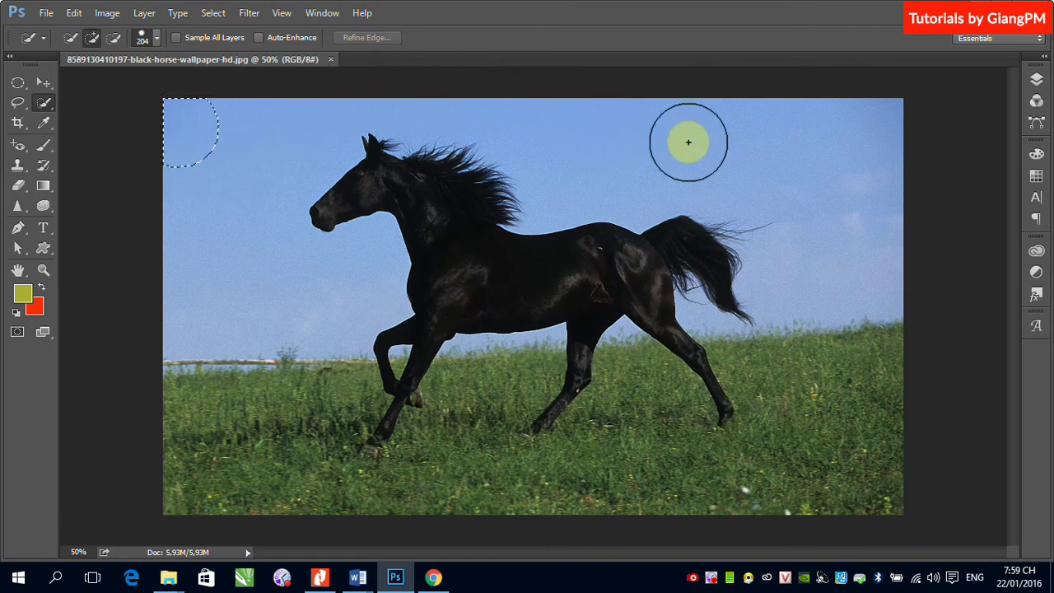
mouse_move(861, 254)
mouse_down()
mouse_move(885, 276)
mouse_move(838, 214)
mouse_move(872, 190)
mouse_up()
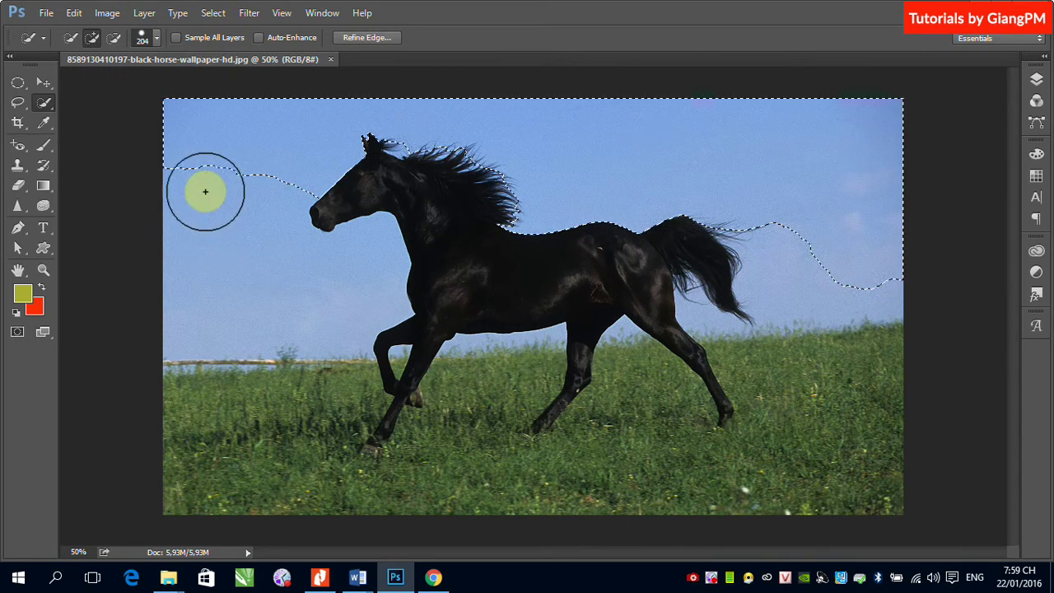
drag(205, 189, 198, 203)
mouse_move(197, 297)
mouse_down()
mouse_move(201, 313)
mouse_move(315, 301)
mouse_move(245, 238)
mouse_move(281, 285)
mouse_move(353, 287)
mouse_move(355, 264)
mouse_move(384, 322)
mouse_move(573, 334)
mouse_up()
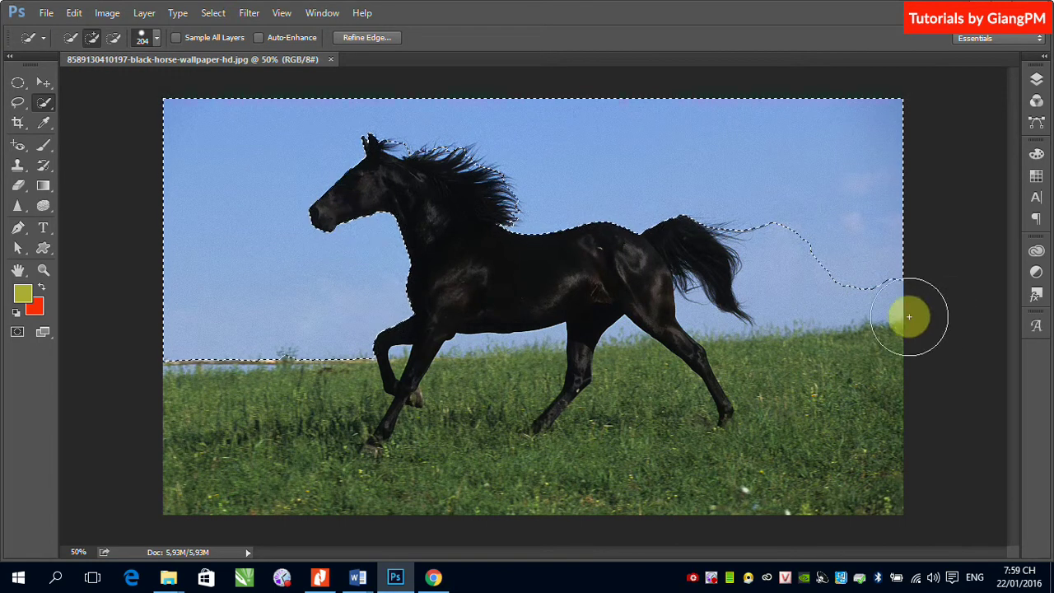
click(794, 287)
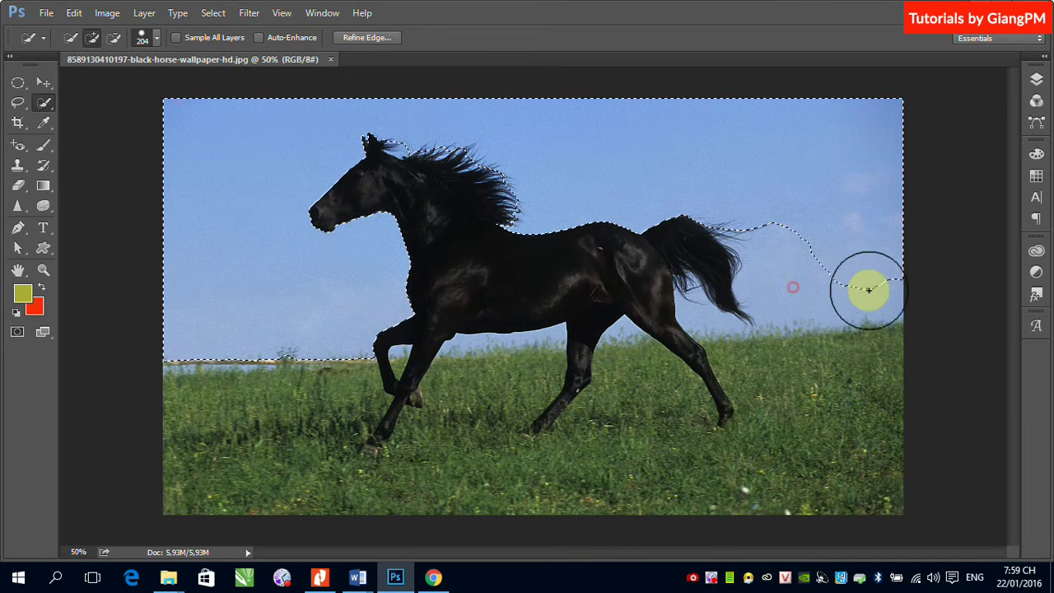
click(831, 280)
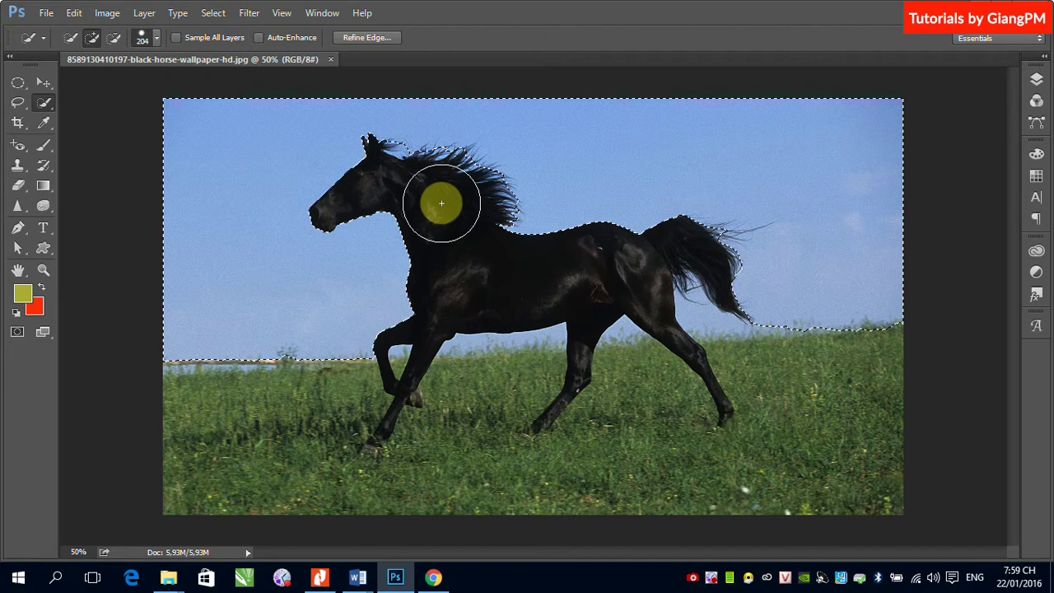
Step: Add the sky and grass under the horse's belly and between its legs to the selection with a 72 px brush
alt+right_click(493, 445)
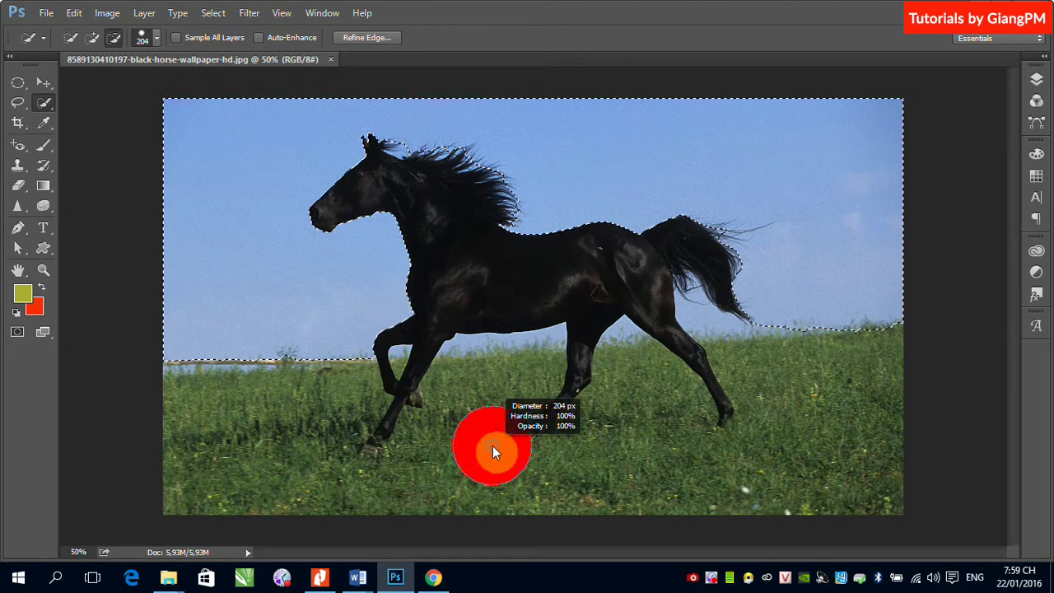
drag(493, 445, 464, 448)
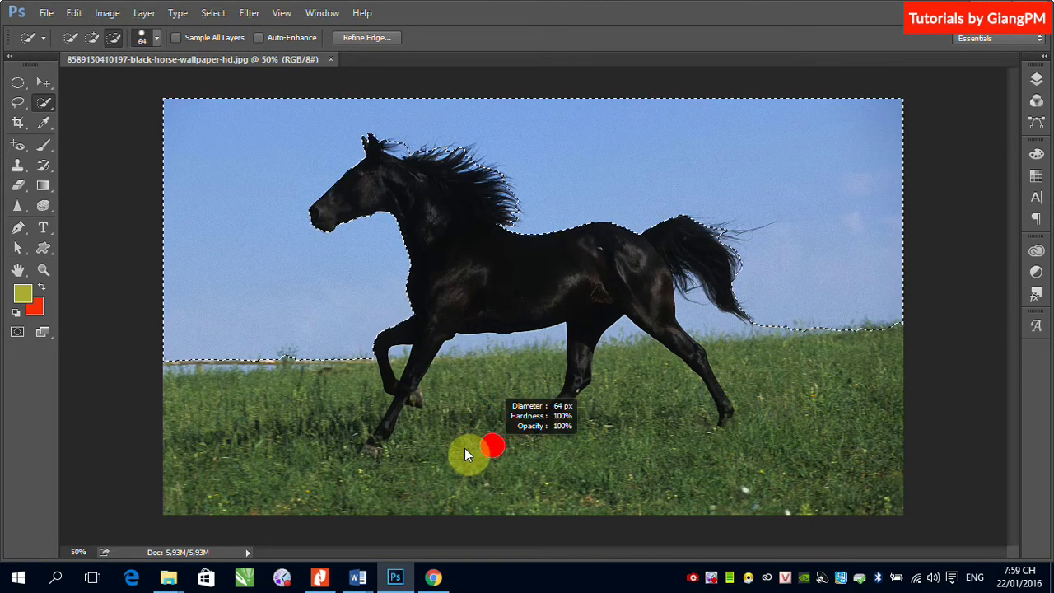
drag(465, 448, 468, 444)
drag(348, 291, 734, 431)
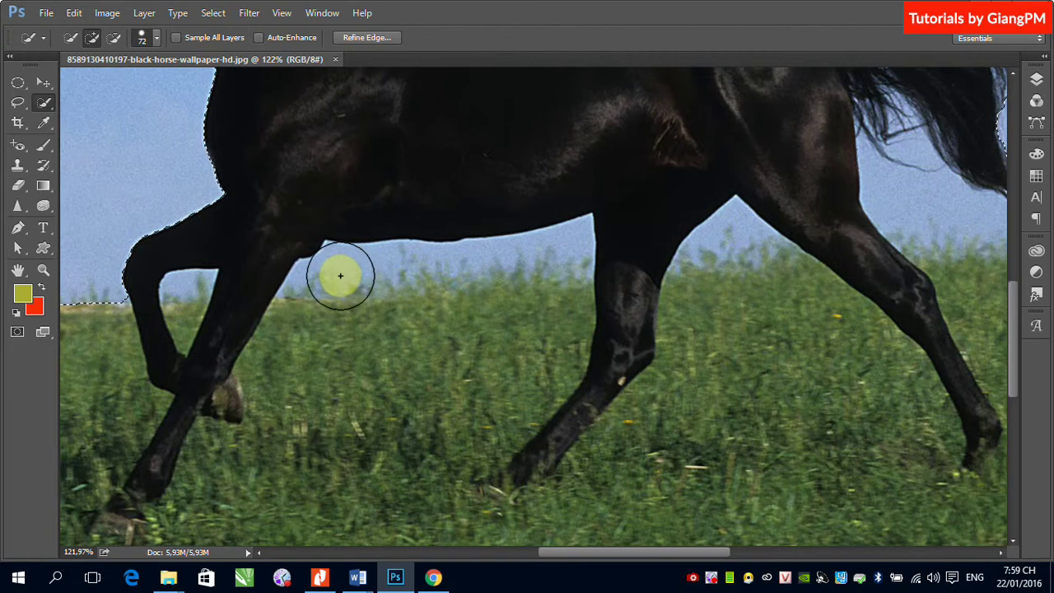
drag(338, 275, 552, 262)
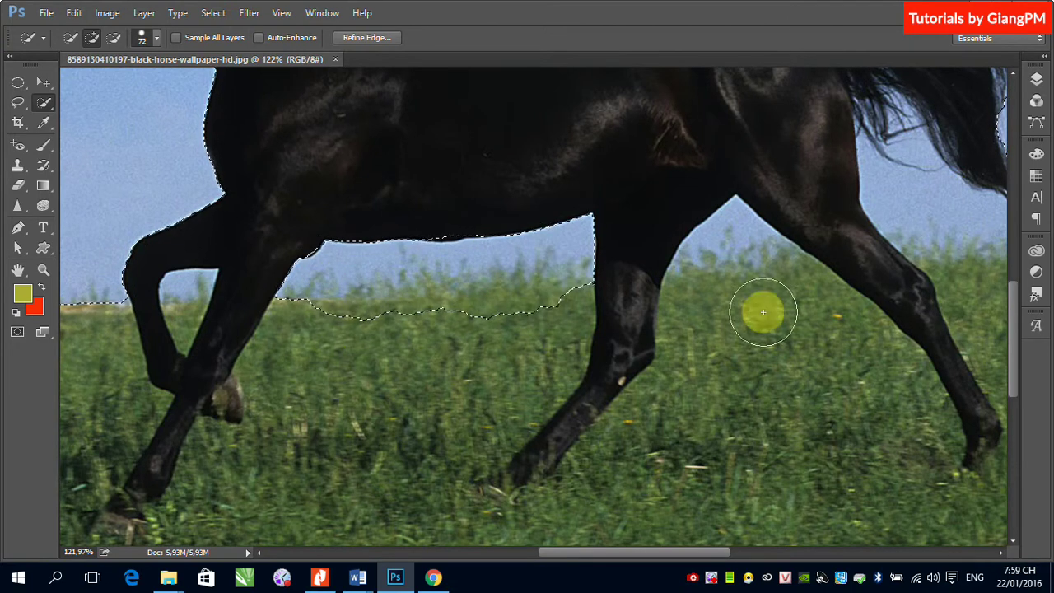
mouse_move(733, 240)
mouse_down()
mouse_move(793, 275)
mouse_move(897, 267)
mouse_move(906, 213)
mouse_move(768, 248)
mouse_move(777, 281)
mouse_move(848, 340)
mouse_move(892, 399)
mouse_move(873, 477)
mouse_up()
click(747, 363)
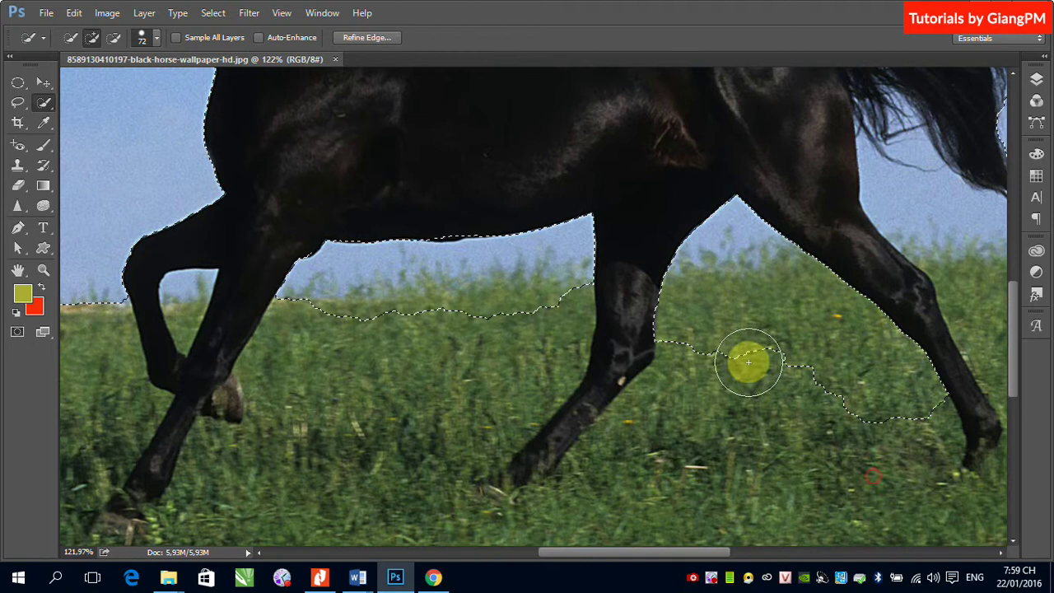
mouse_move(748, 363)
mouse_down()
mouse_move(723, 355)
mouse_move(576, 513)
mouse_move(670, 494)
mouse_move(306, 340)
mouse_move(313, 311)
mouse_move(282, 379)
mouse_move(287, 503)
mouse_move(421, 490)
mouse_up()
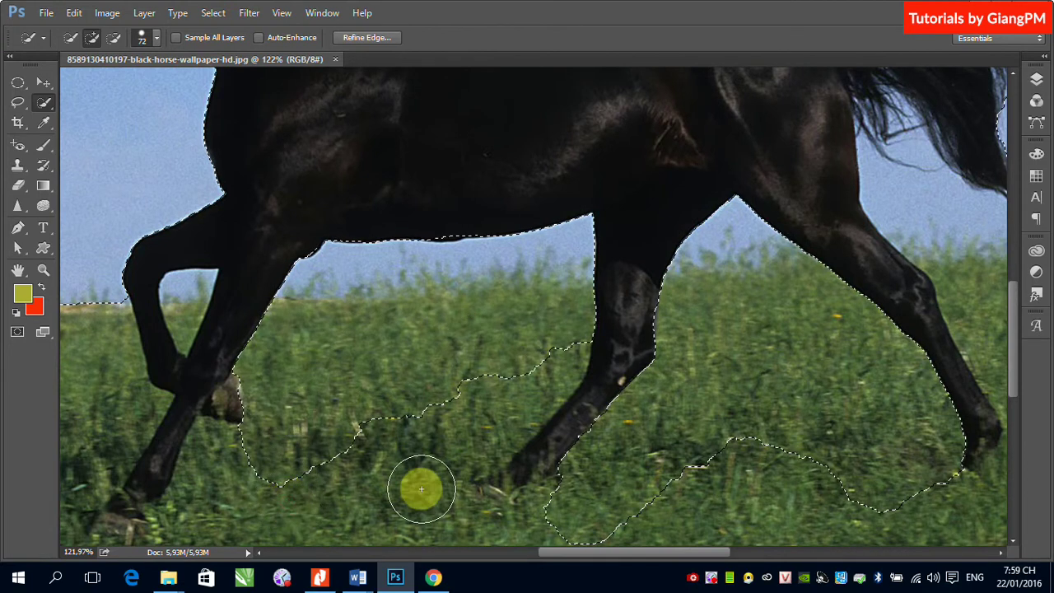
Step: Add the remaining grass and the sky between the tail and hind leg to the selection, down to the image's lower edge
key(ctrl+minus)
key(ctrl+minus)
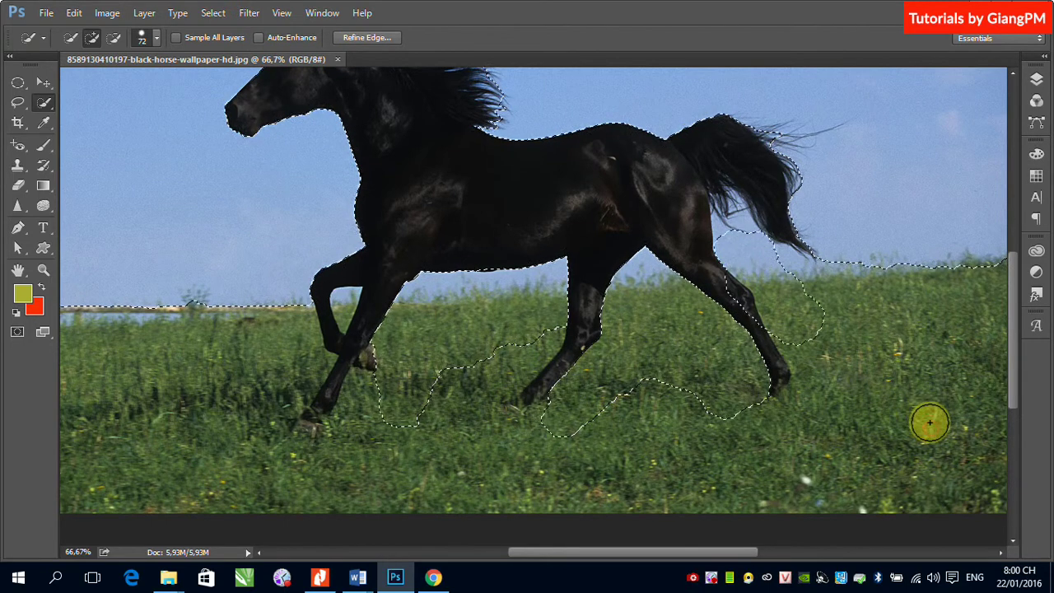
mouse_move(930, 423)
mouse_down()
mouse_move(812, 318)
mouse_move(719, 279)
mouse_move(740, 293)
mouse_move(784, 380)
mouse_move(771, 372)
mouse_move(807, 370)
mouse_up()
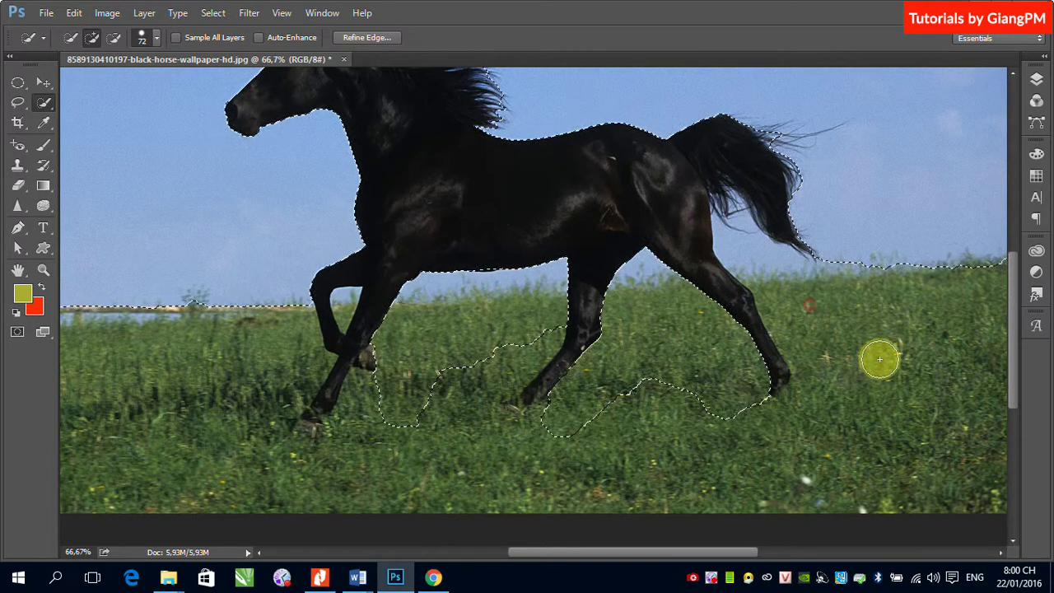
drag(910, 328, 896, 318)
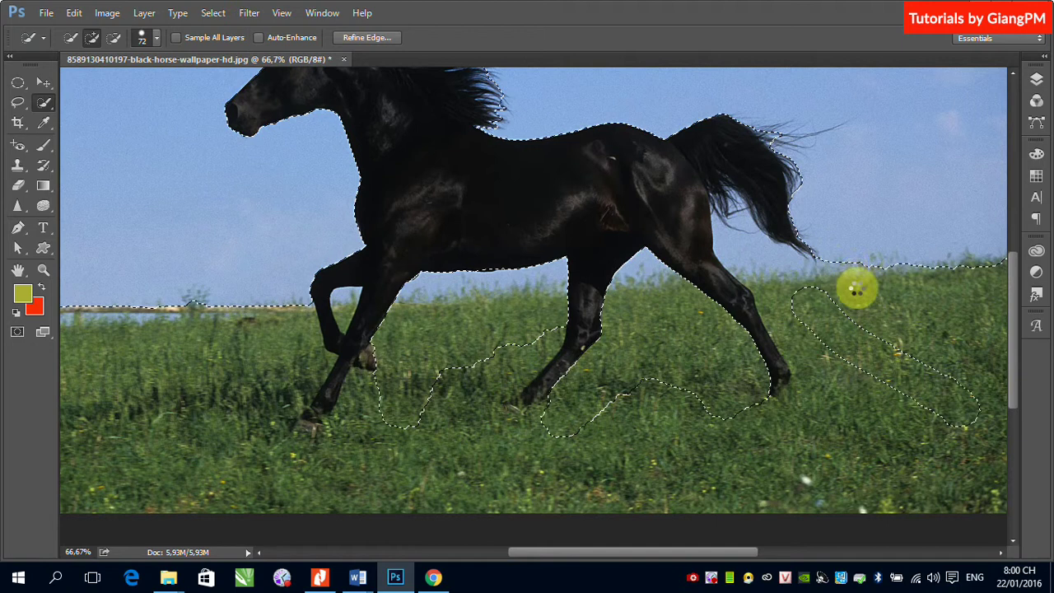
mouse_move(841, 278)
mouse_down()
mouse_move(836, 313)
mouse_move(871, 394)
mouse_move(862, 384)
mouse_move(849, 408)
mouse_up()
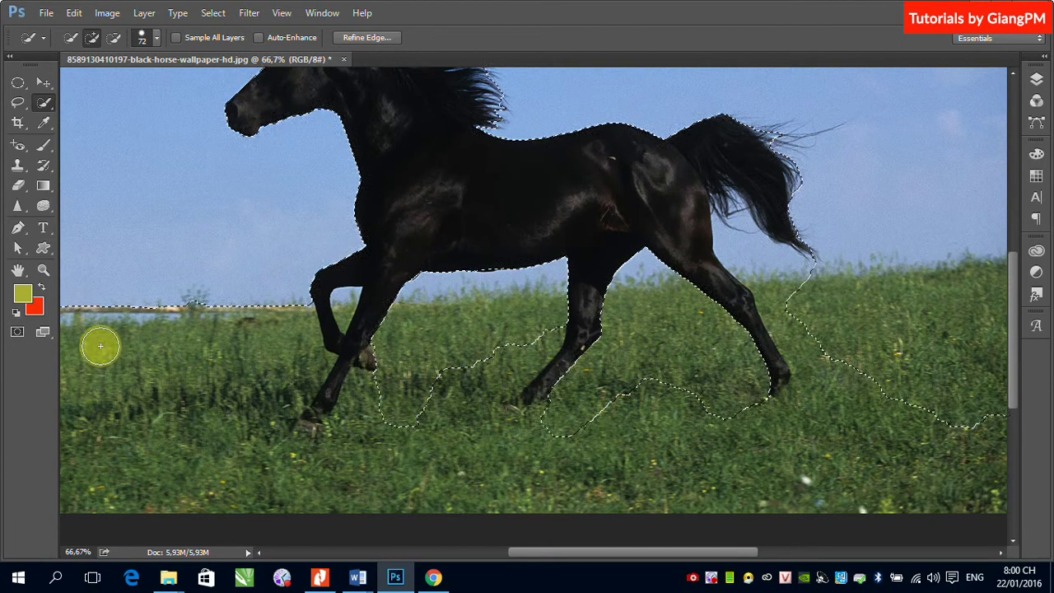
drag(271, 303, 282, 316)
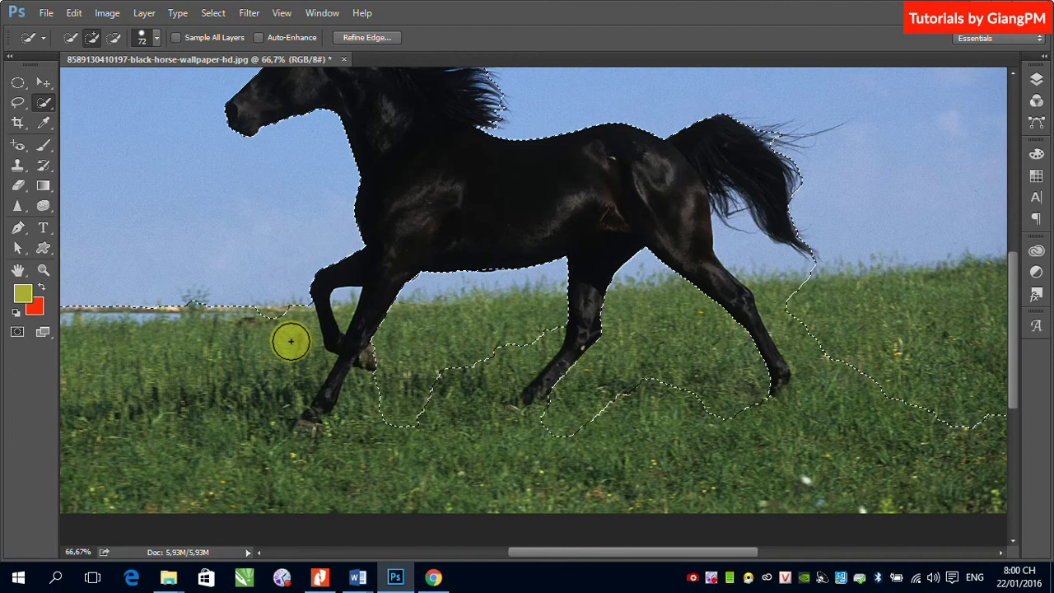
mouse_move(291, 381)
mouse_down()
mouse_move(116, 505)
mouse_move(55, 505)
mouse_move(58, 495)
mouse_move(46, 496)
mouse_move(176, 386)
mouse_move(185, 349)
mouse_move(155, 330)
mouse_move(83, 322)
mouse_move(80, 307)
mouse_move(52, 512)
mouse_move(112, 322)
mouse_move(140, 317)
mouse_move(140, 305)
mouse_move(179, 366)
mouse_move(173, 381)
mouse_move(310, 489)
mouse_move(995, 491)
mouse_move(802, 519)
mouse_move(924, 495)
mouse_move(936, 387)
mouse_move(884, 493)
mouse_up()
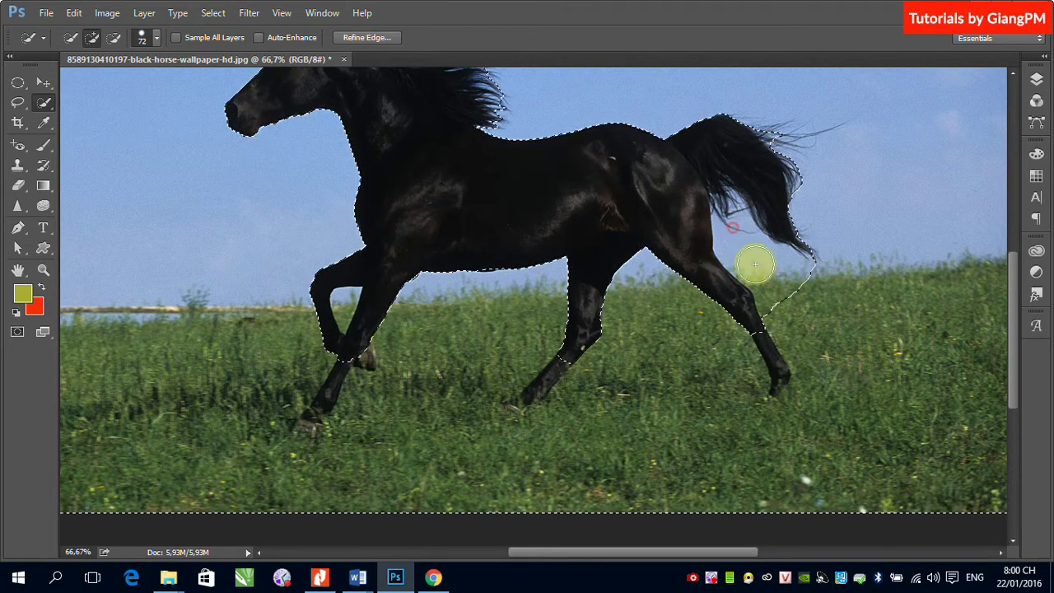
mouse_move(787, 291)
mouse_down()
mouse_move(853, 320)
mouse_move(823, 316)
mouse_up()
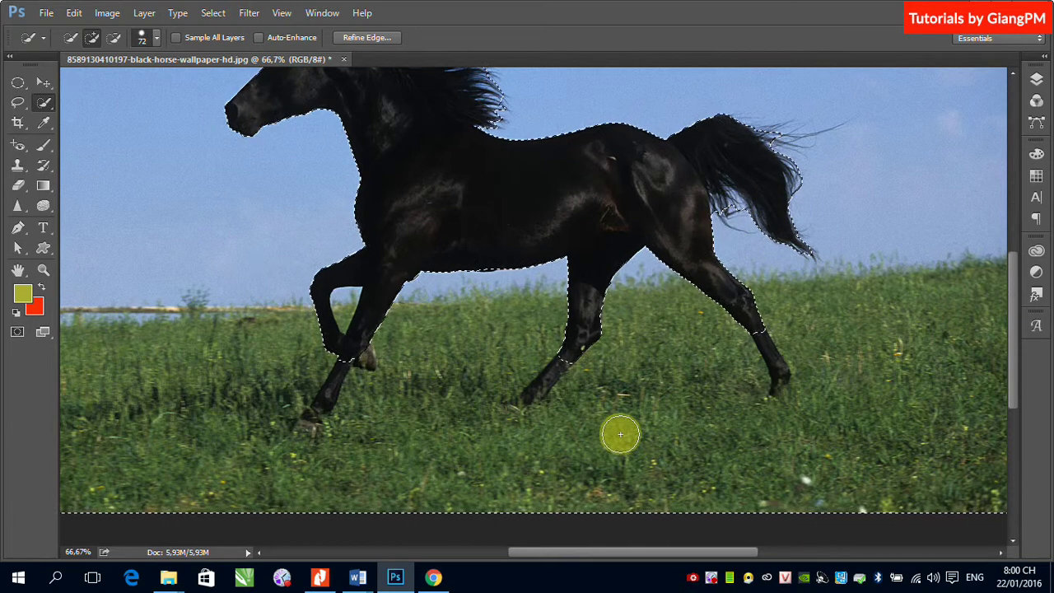
Step: Subtract the lower front legs and both front hooves from the background selection with a 17 px brush
click(157, 39)
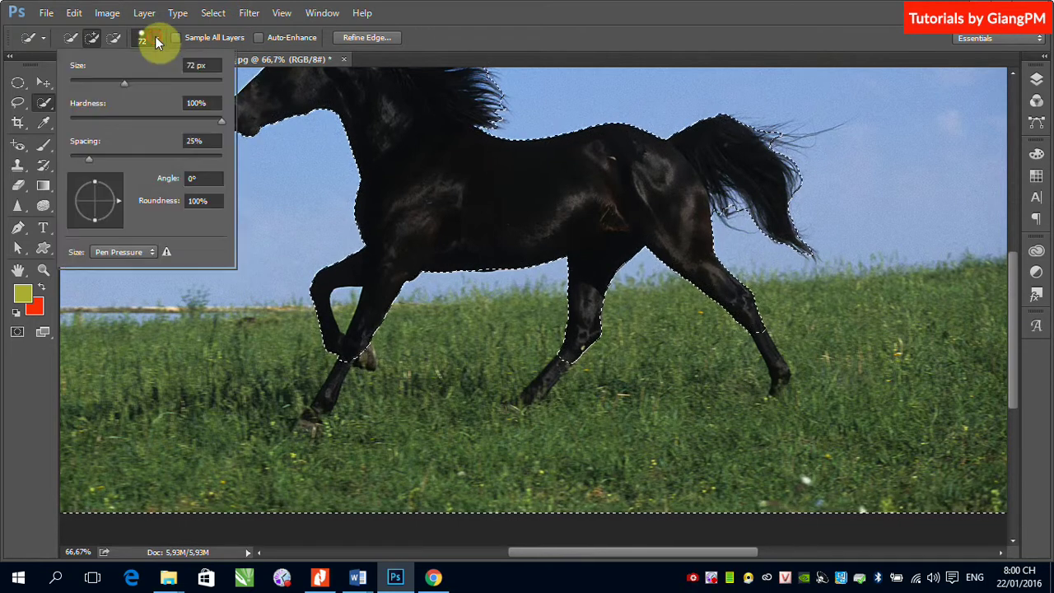
drag(124, 83, 93, 84)
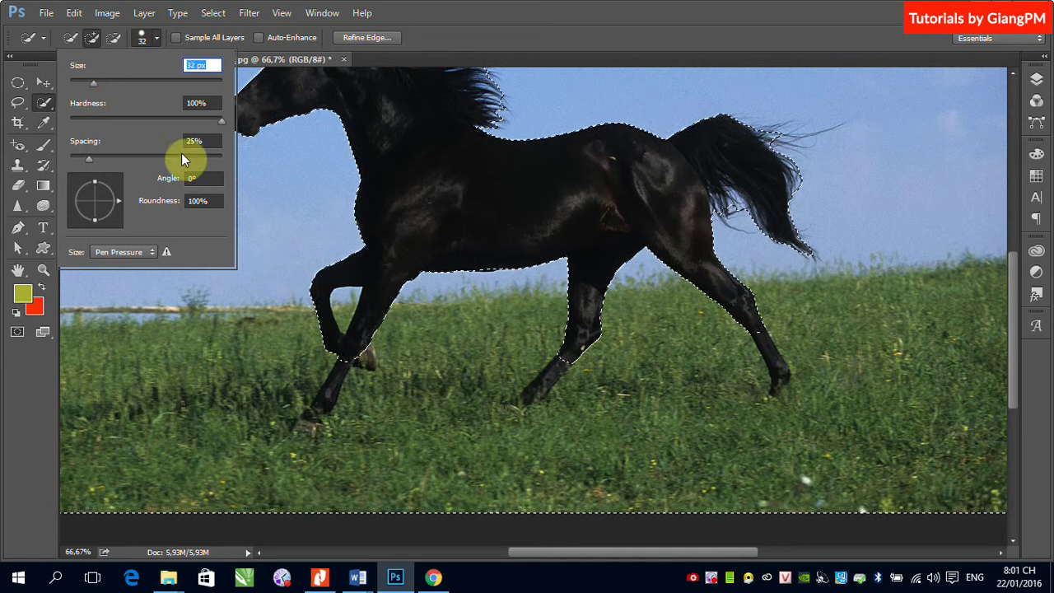
key(Return)
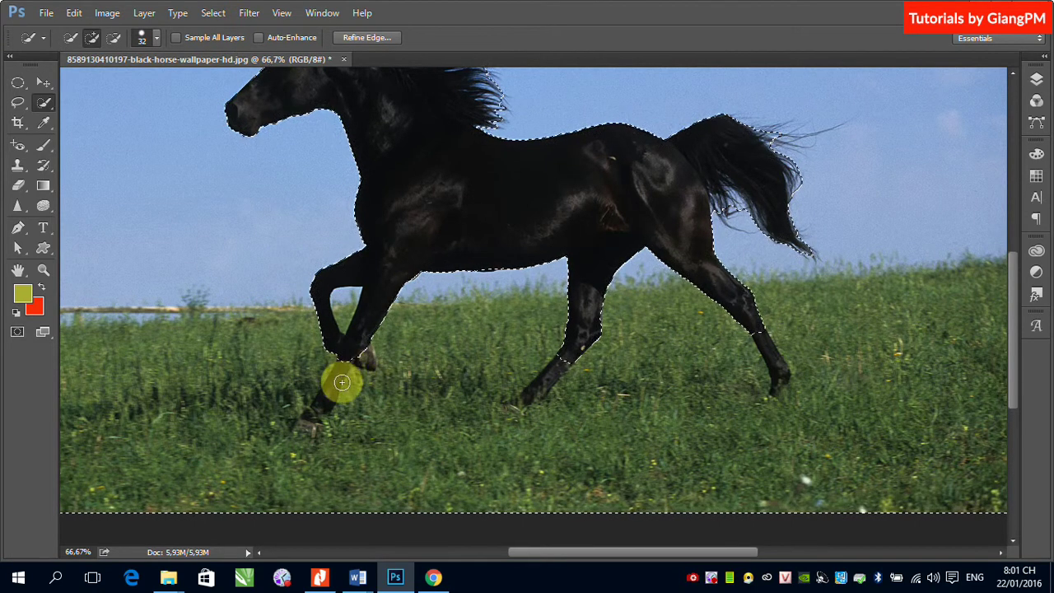
drag(287, 338, 437, 491)
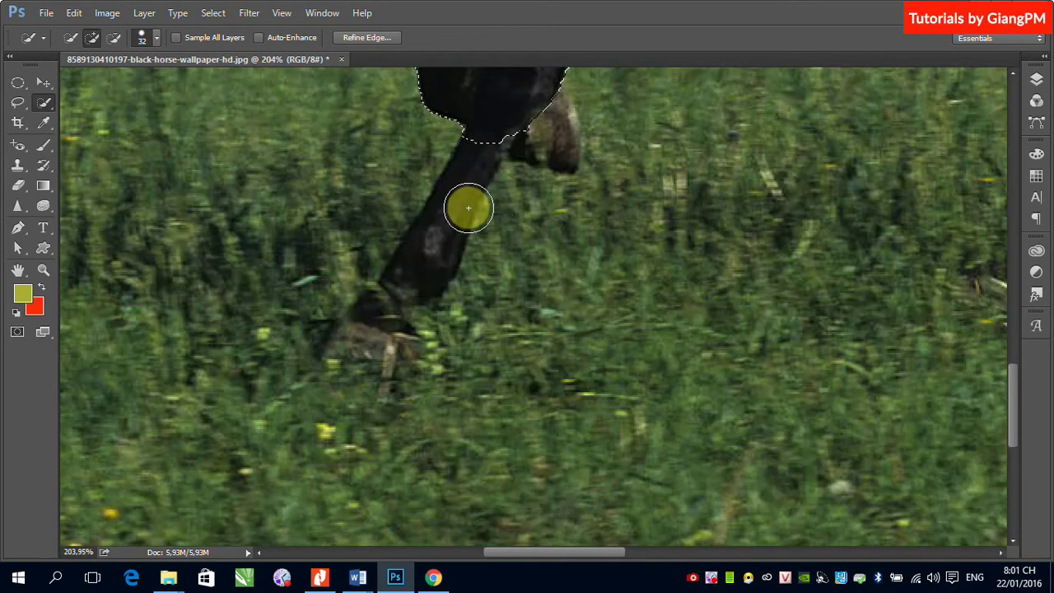
drag(480, 159, 482, 141)
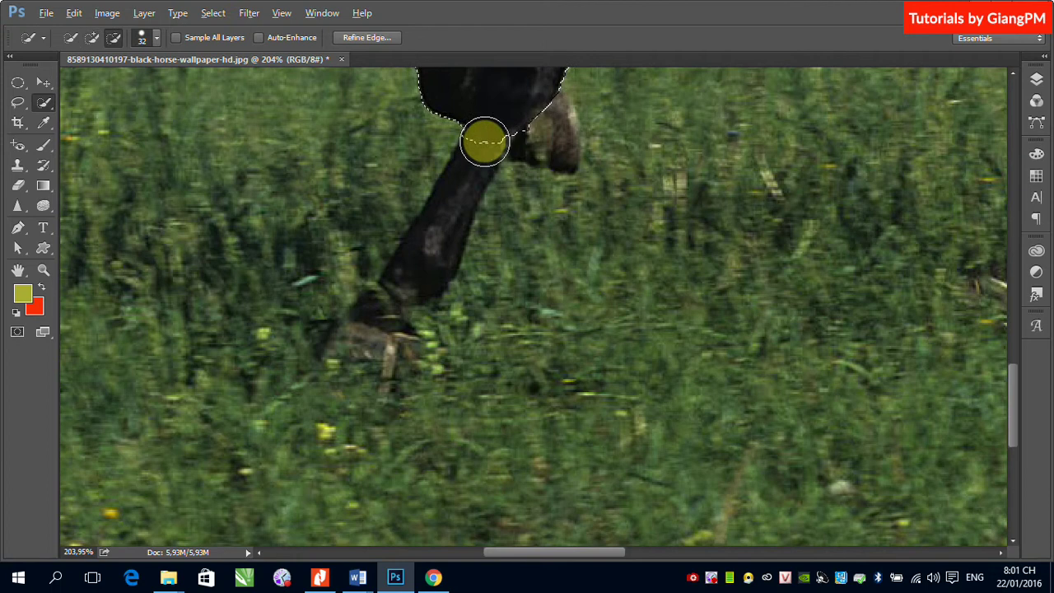
click(156, 38)
drag(93, 85, 83, 86)
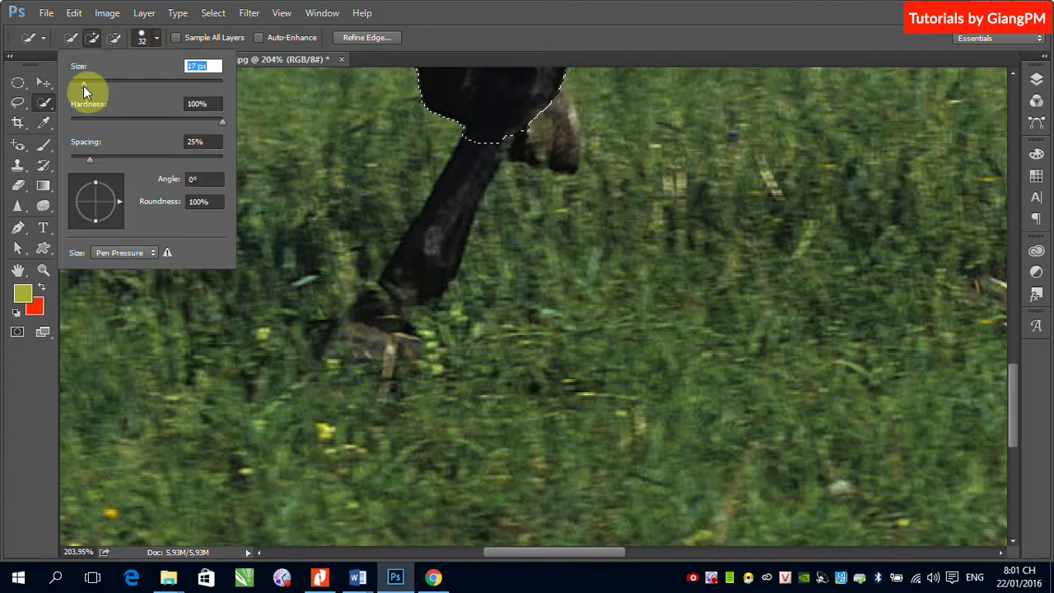
key(alt)
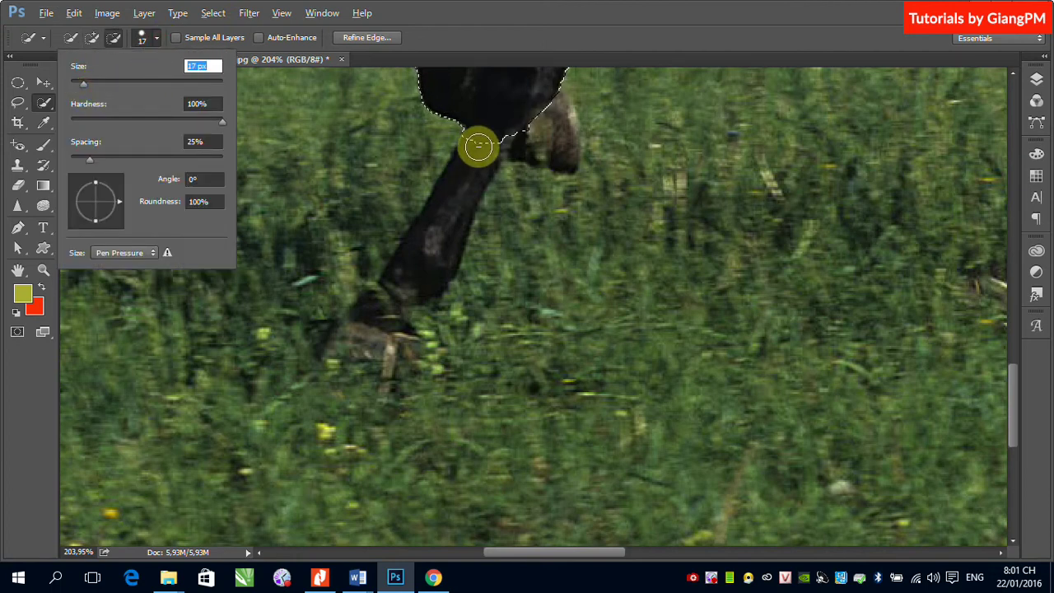
mouse_move(479, 146)
mouse_down()
mouse_move(402, 290)
mouse_move(528, 200)
mouse_move(537, 142)
mouse_move(512, 132)
mouse_move(557, 146)
mouse_move(554, 113)
mouse_up()
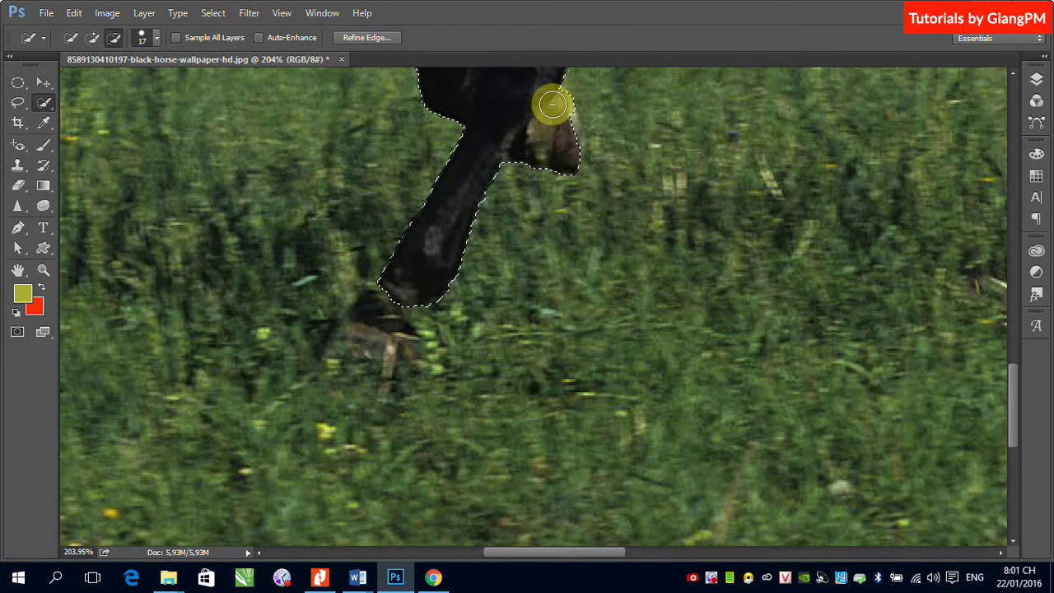
mouse_move(395, 284)
mouse_down()
mouse_move(349, 346)
mouse_move(386, 347)
mouse_up()
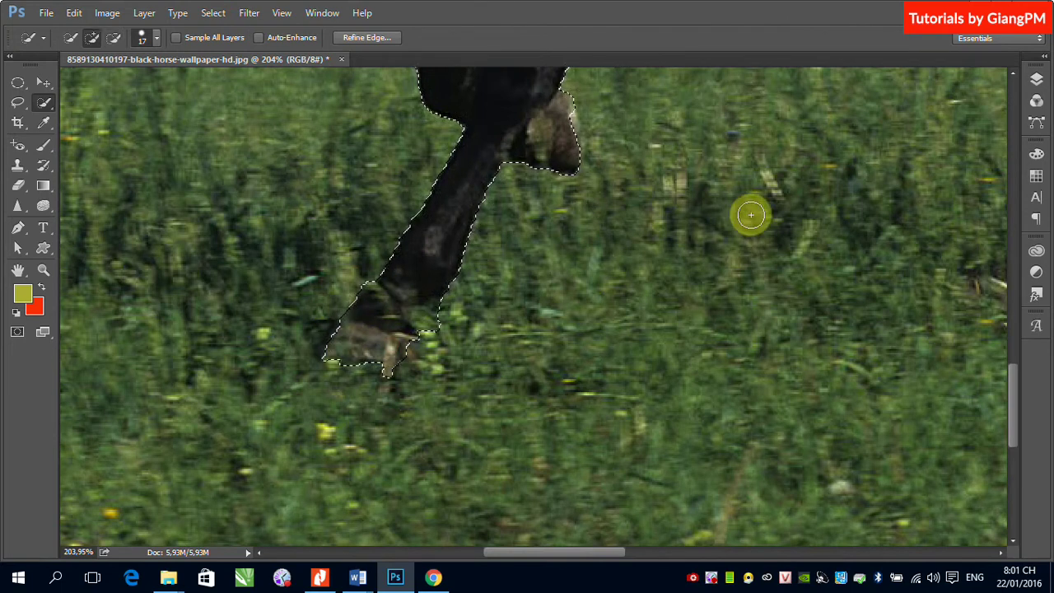
Step: Subtract the lower hind legs and hind hooves from the background selection, following their outlines
drag(747, 214, 321, 367)
mouse_move(723, 315)
mouse_down()
mouse_move(756, 313)
mouse_move(706, 332)
mouse_up()
mouse_move(663, 387)
mouse_down()
mouse_move(615, 440)
mouse_move(565, 458)
mouse_move(755, 392)
mouse_up()
drag(812, 255, 271, 387)
mouse_move(821, 459)
mouse_down()
mouse_move(700, 337)
mouse_move(708, 318)
mouse_move(645, 242)
mouse_move(706, 365)
mouse_move(715, 395)
mouse_move(705, 430)
mouse_move(725, 447)
mouse_up()
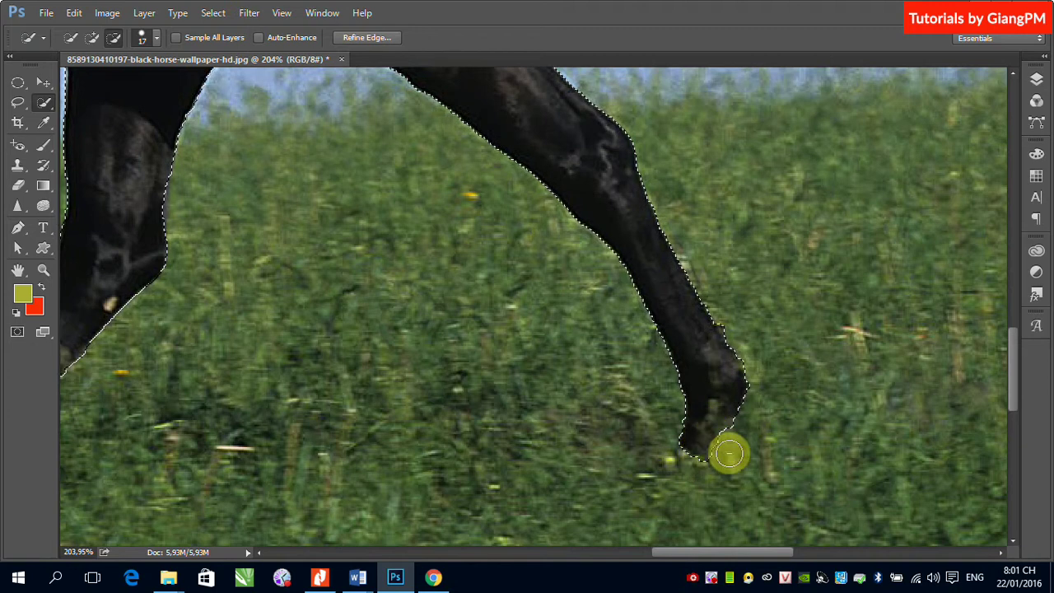
Step: Add the sky between the horse's forelock and the start of the mane to the background selection
key(ctrl+minus)
key(ctrl+minus)
key(ctrl+minus)
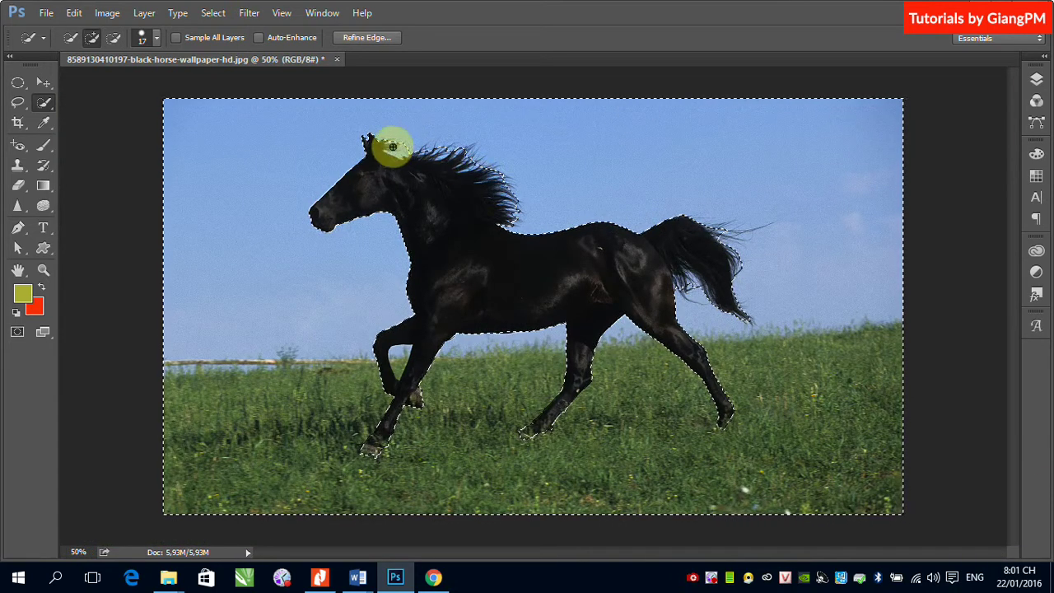
drag(367, 130, 462, 200)
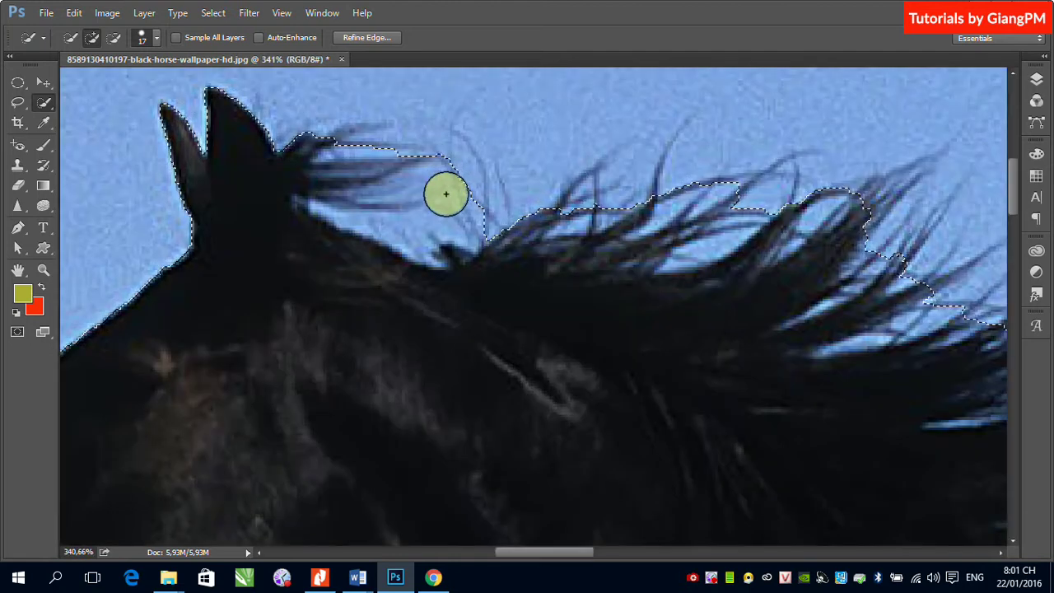
drag(409, 225, 466, 201)
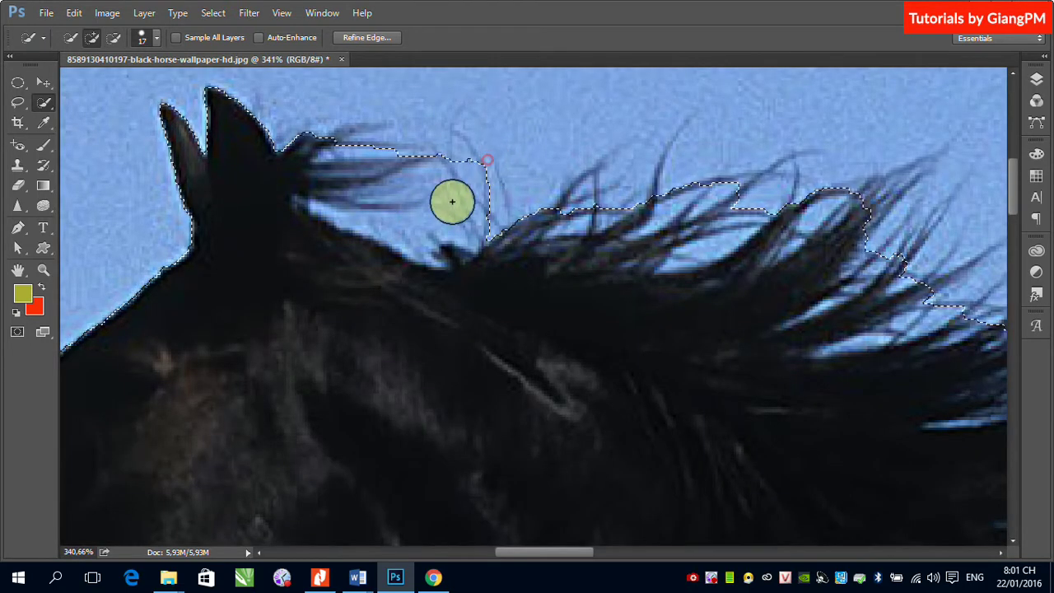
click(368, 207)
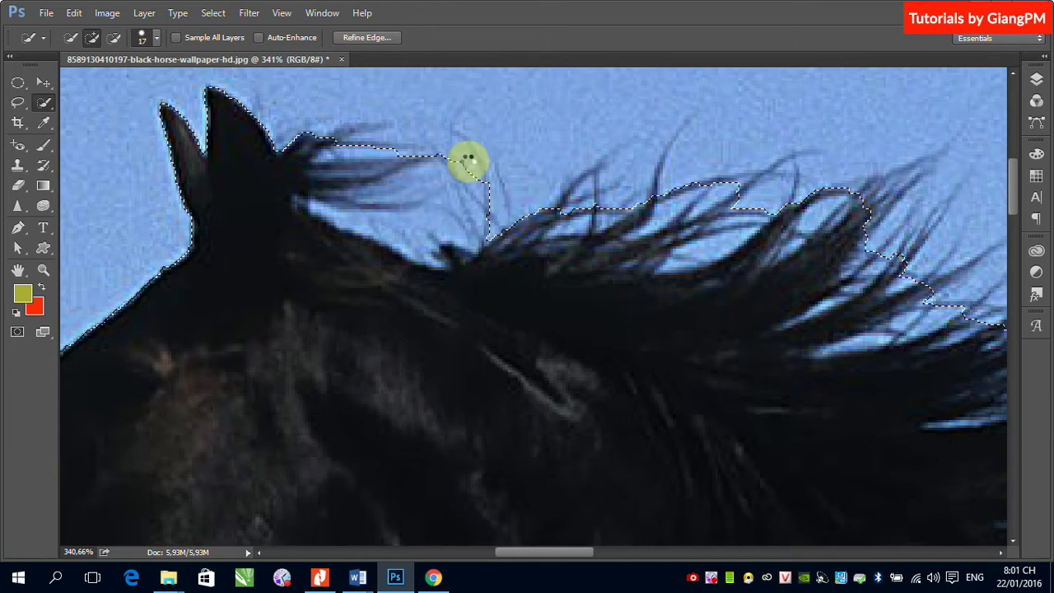
mouse_move(467, 159)
mouse_down()
mouse_move(459, 197)
mouse_move(479, 268)
mouse_move(574, 246)
mouse_move(587, 260)
mouse_move(508, 256)
mouse_move(449, 211)
mouse_move(465, 228)
mouse_move(425, 237)
mouse_move(450, 246)
mouse_move(481, 216)
mouse_up()
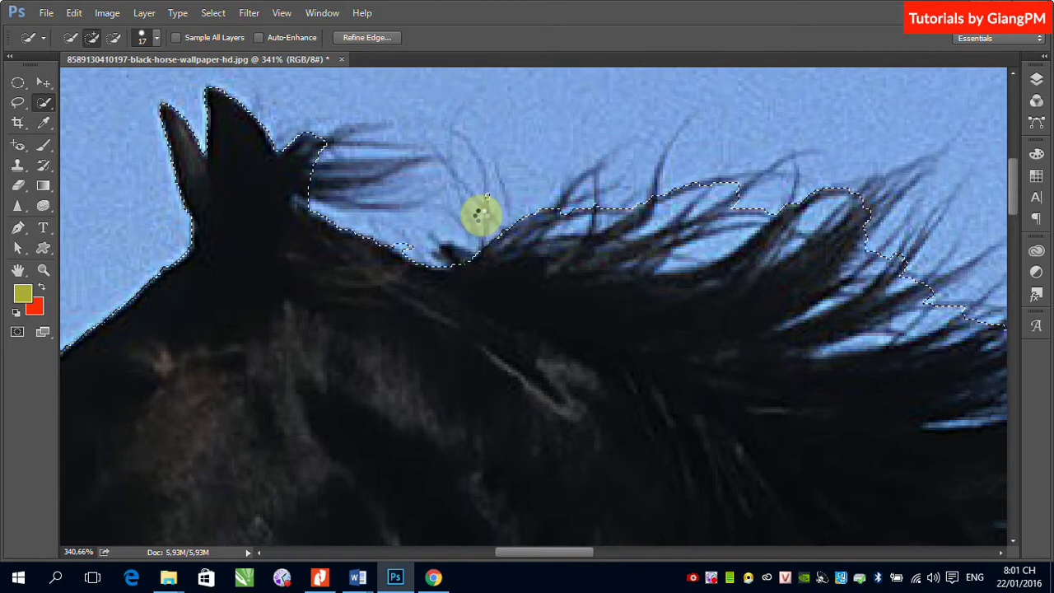
Step: Invert the selection so the horse is selected instead of the background
key(ctrl+0)
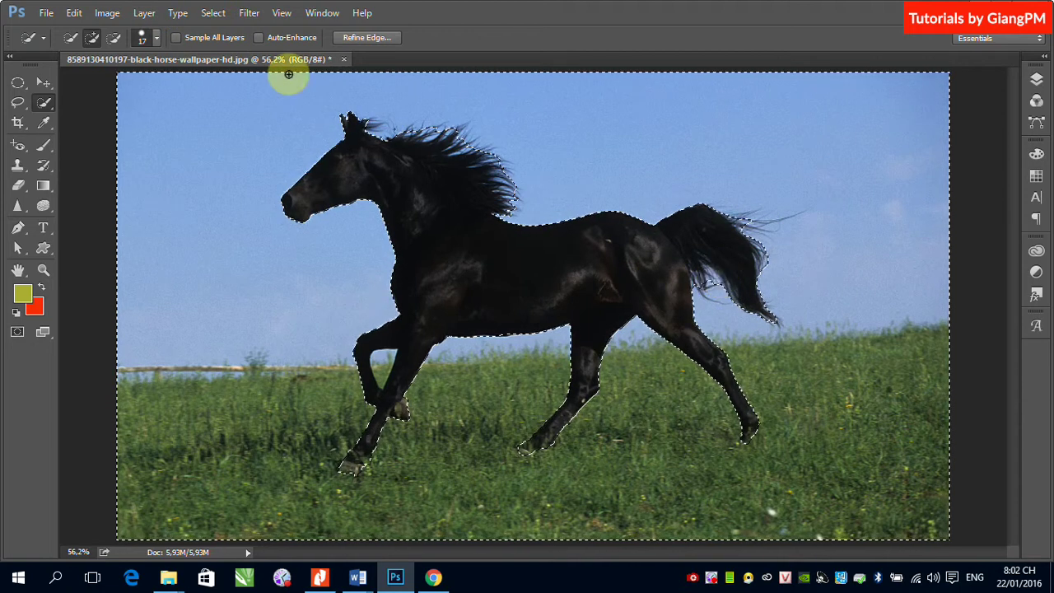
click(210, 13)
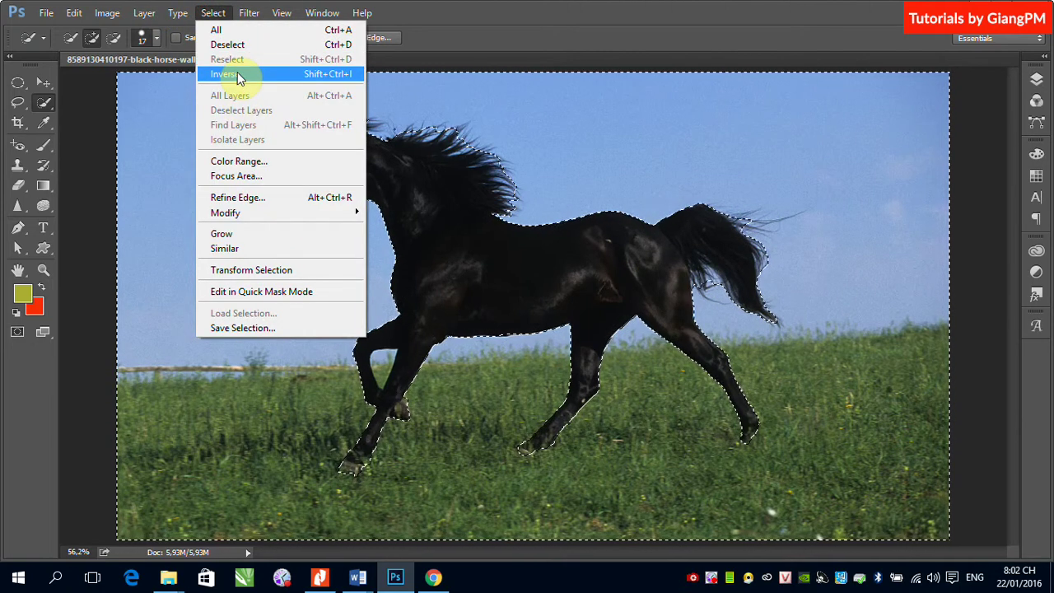
click(257, 74)
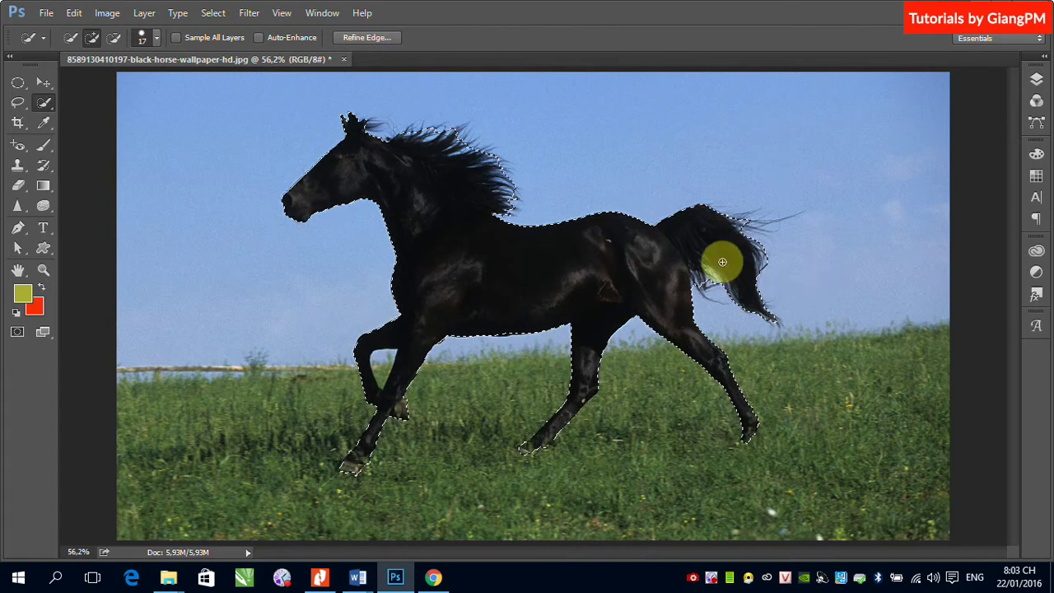
Step: Open Refine Edge for the horse selection and move the dialog off the horse's head and mane
click(370, 37)
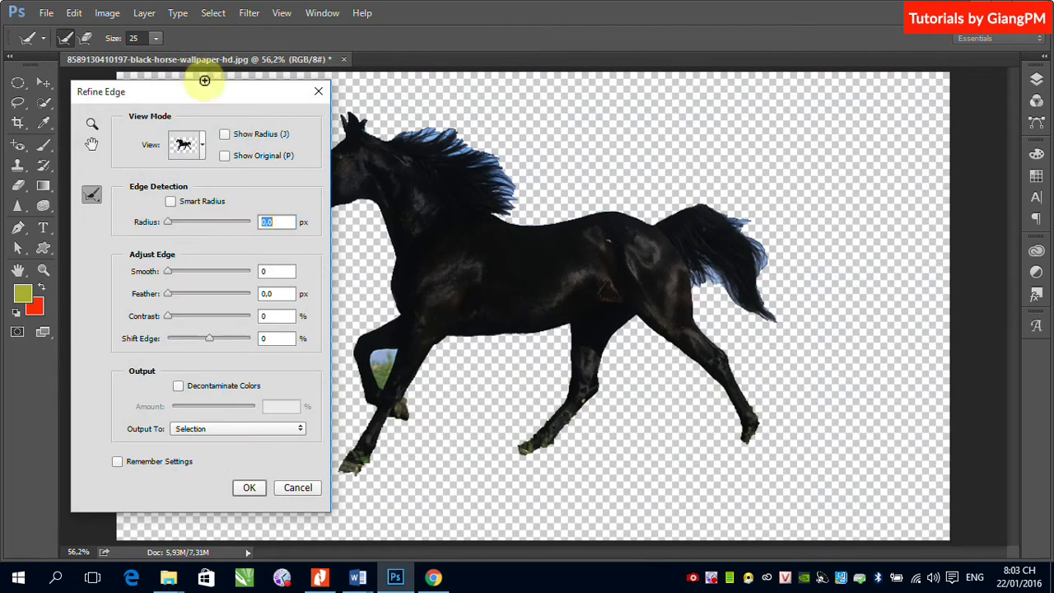
drag(210, 95, 690, 117)
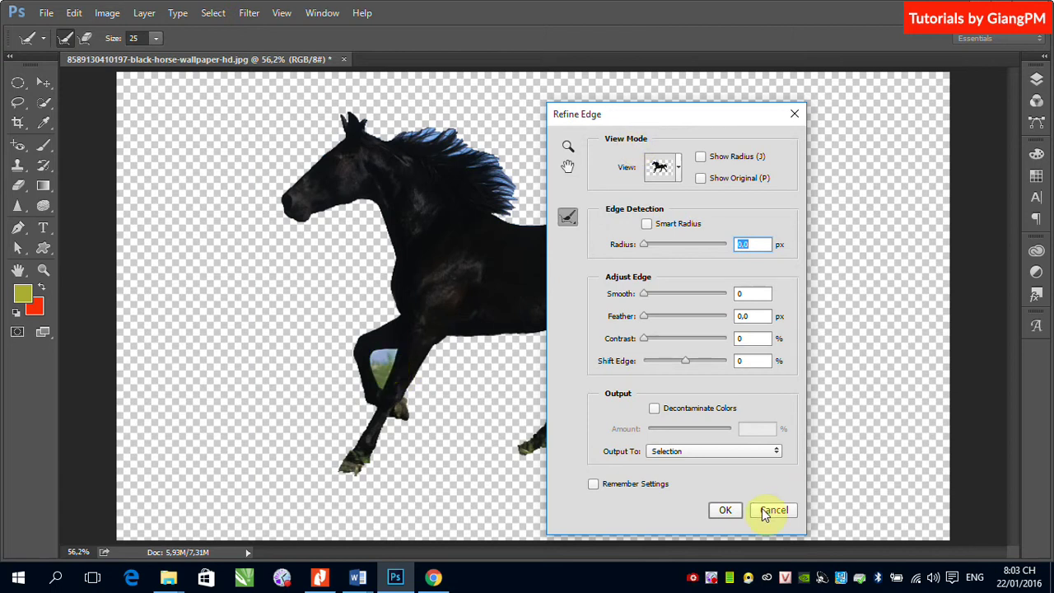
drag(648, 115, 629, 60)
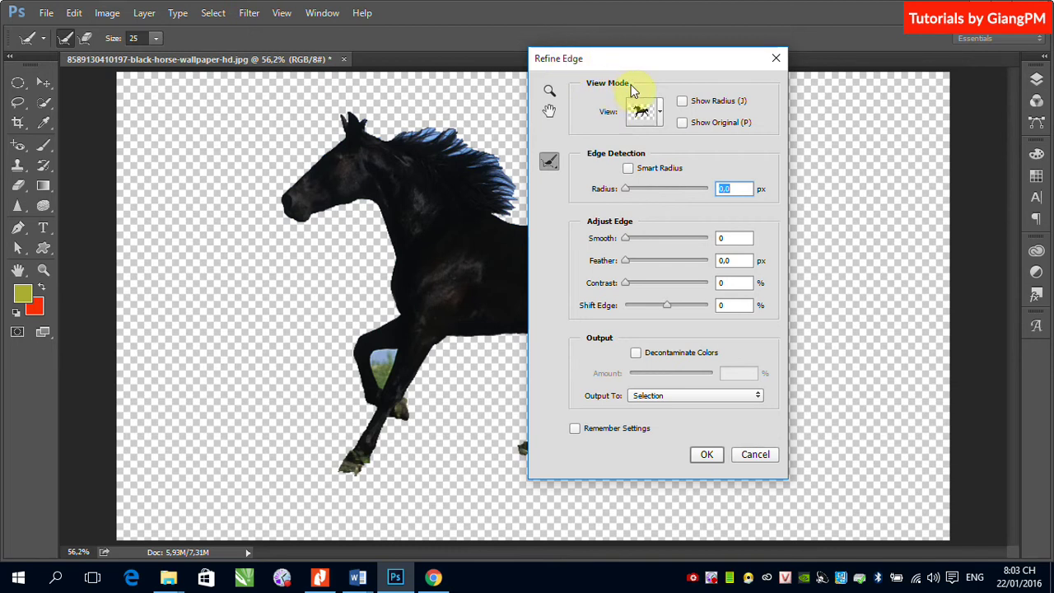
Step: Preview the horse selection in the Marching Ants and Overlay views, keeping the whole horse clear of the dialog
click(659, 113)
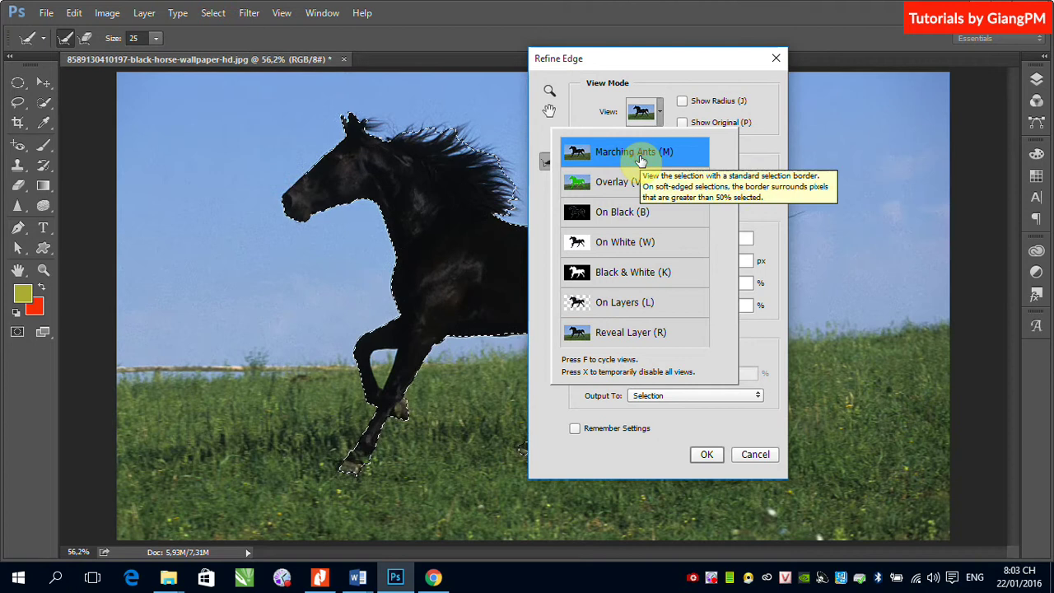
drag(638, 61, 821, 68)
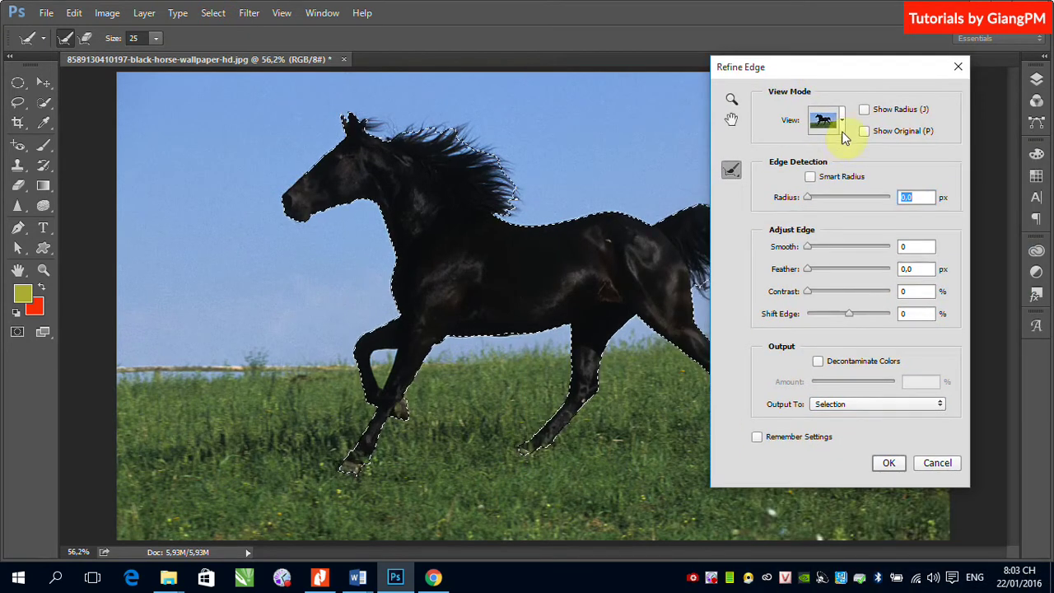
click(839, 127)
click(811, 191)
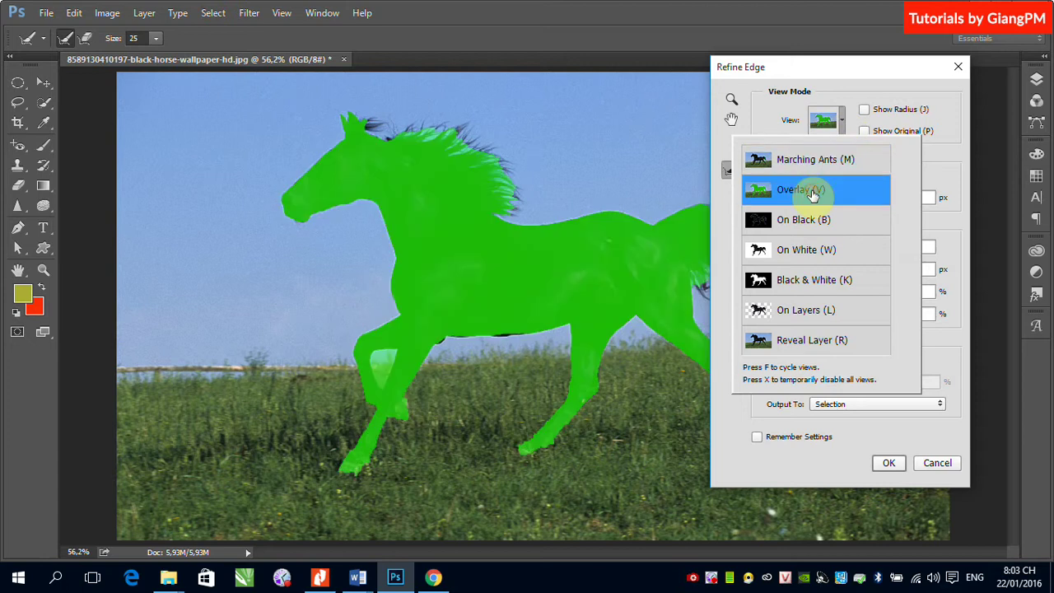
drag(803, 67, 931, 299)
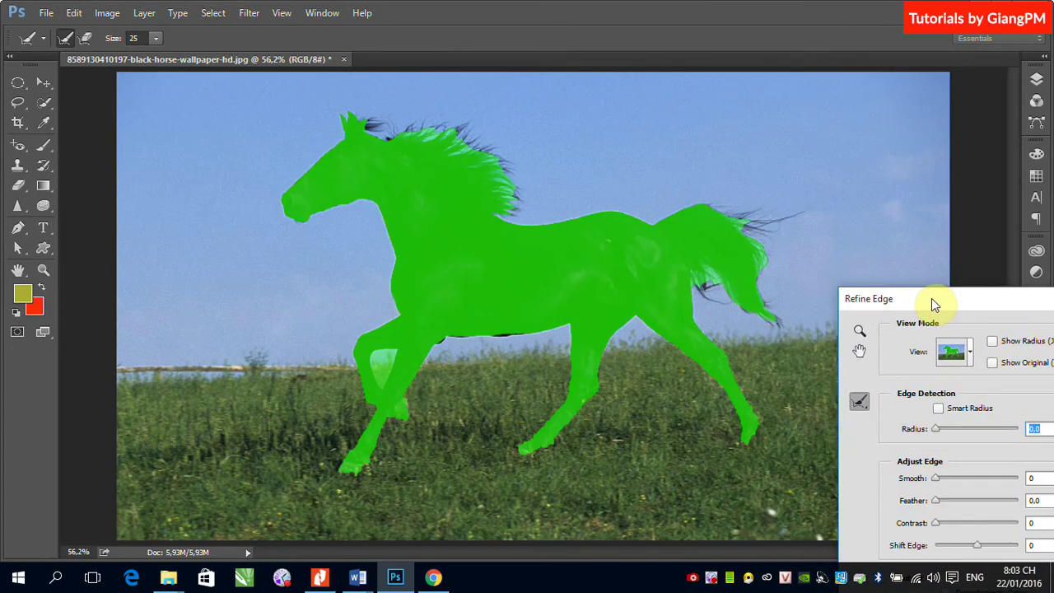
drag(932, 298, 931, 299)
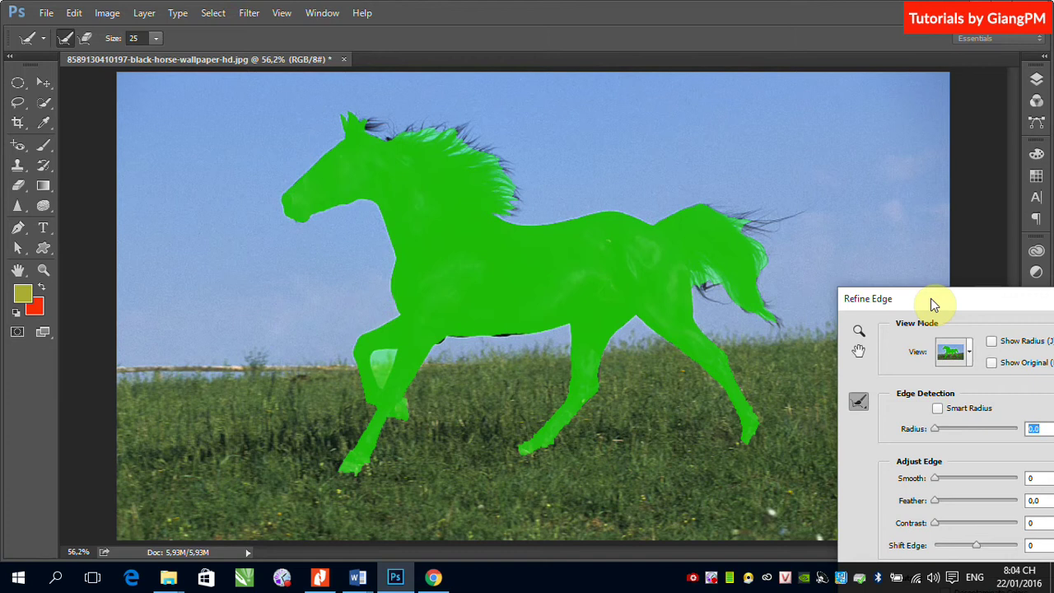
drag(930, 298, 806, 104)
Step: Compare the Reveal Layer view of the horse with the On Layers view and return to On Layers
click(833, 162)
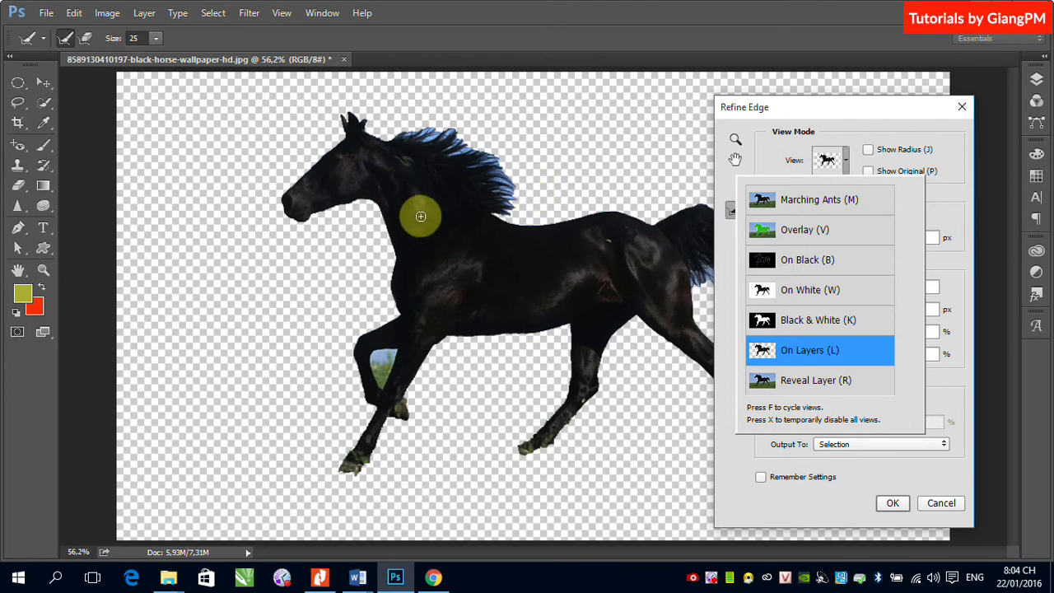
click(809, 387)
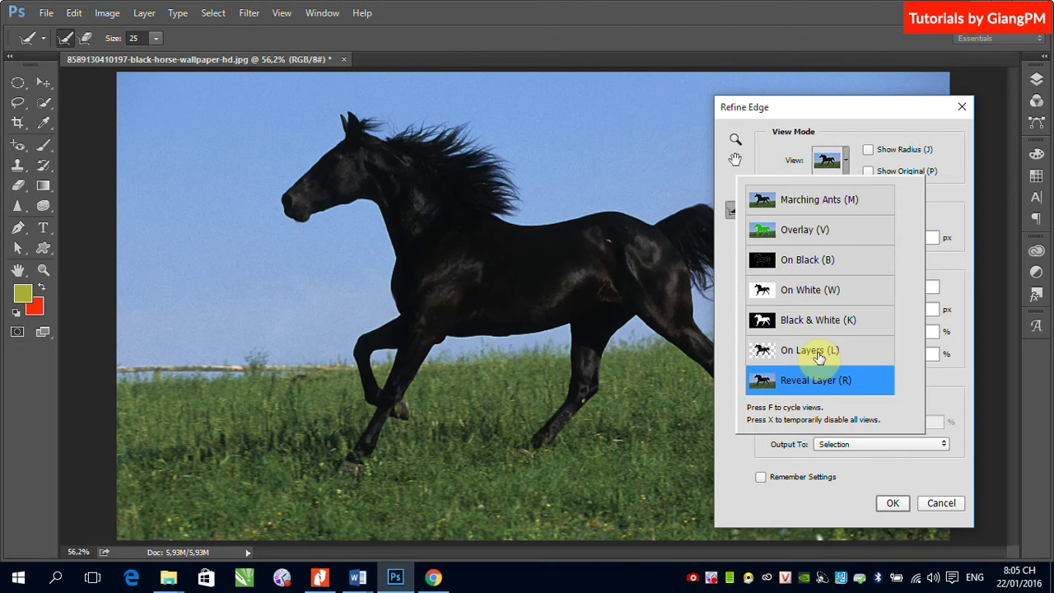
click(820, 355)
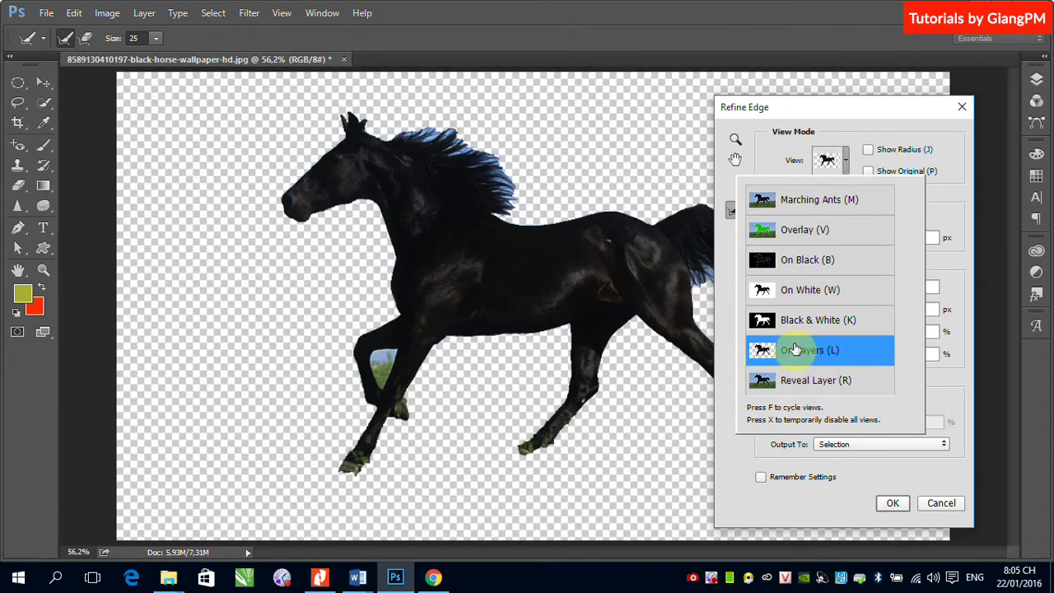
click(960, 206)
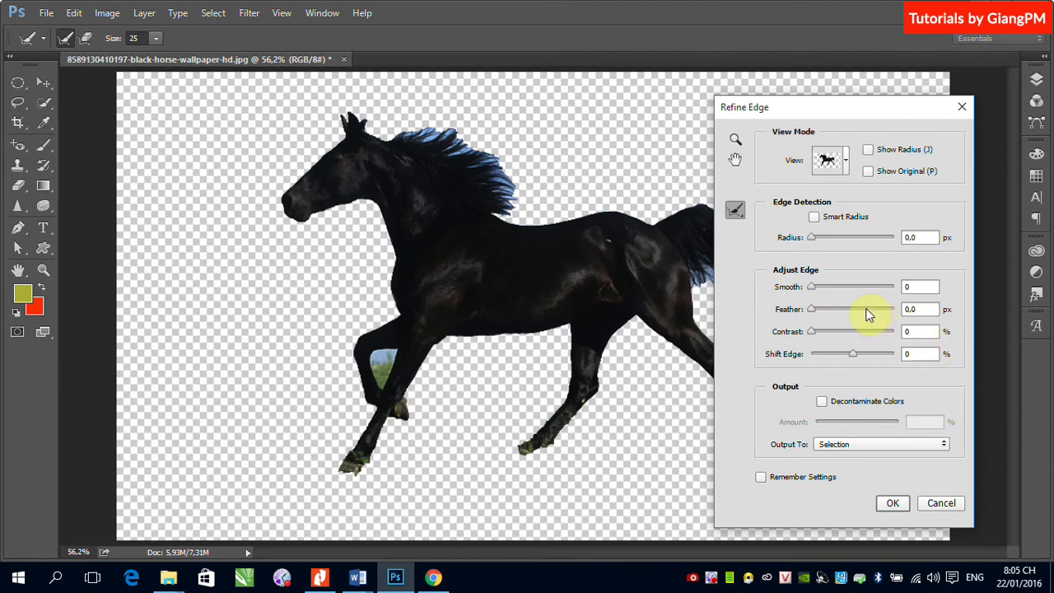
Step: Enable Decontaminate Colors at 50%, with output to a new layer with layer mask
click(822, 403)
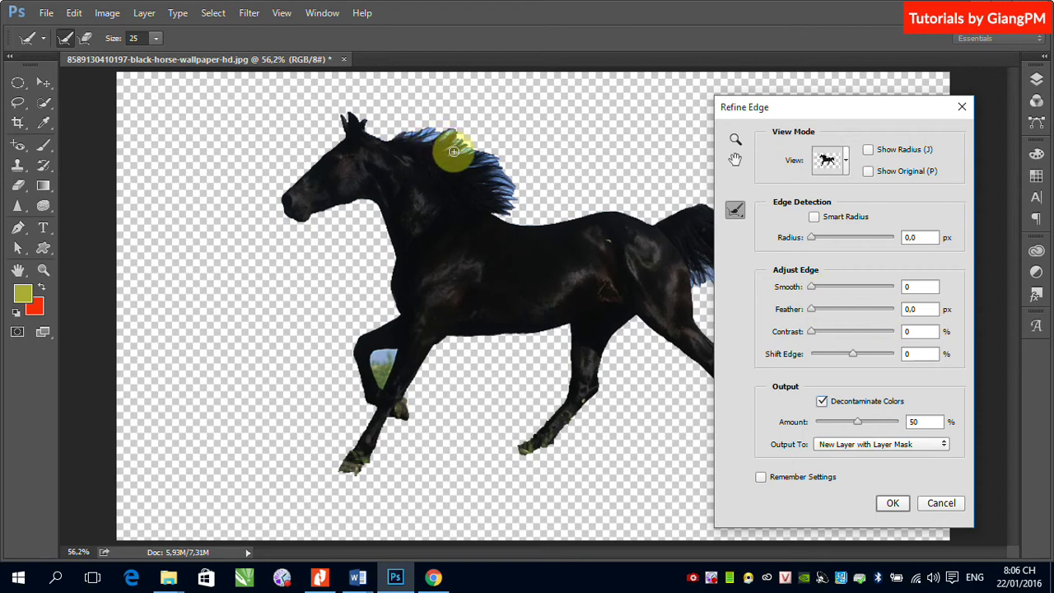
drag(859, 112, 873, 355)
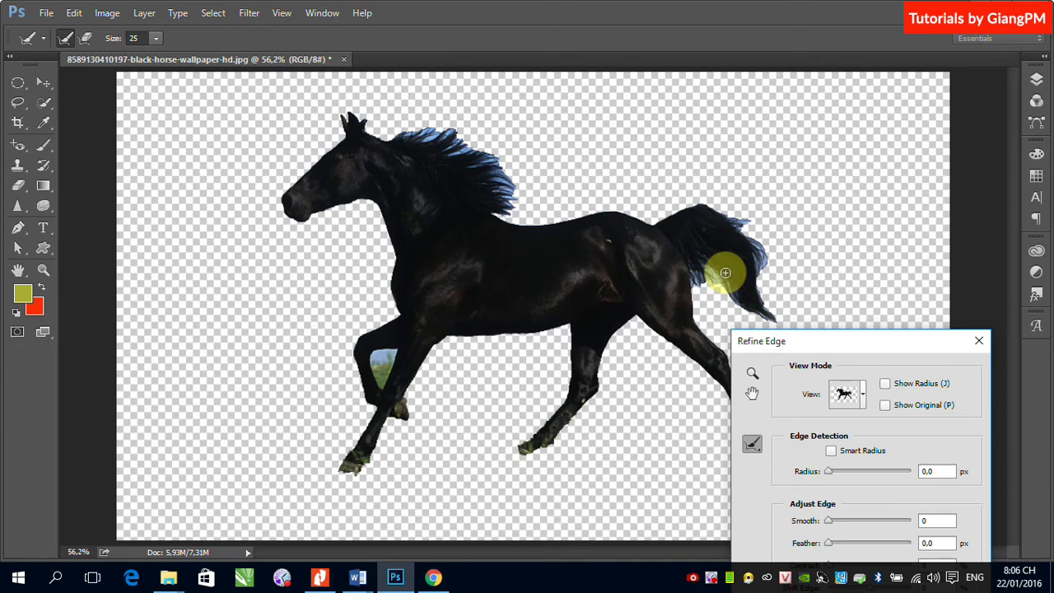
drag(849, 343, 822, 176)
Step: Raise Smooth to 57 for the horse's edge and switch the preview to the Overlay view
drag(802, 354, 795, 385)
click(802, 375)
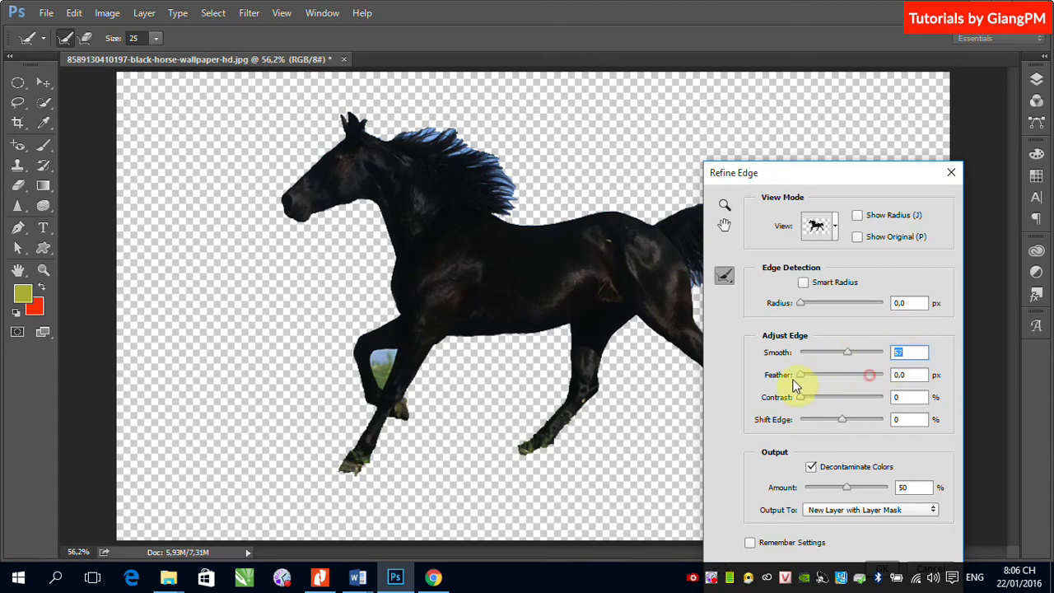
click(835, 224)
click(834, 224)
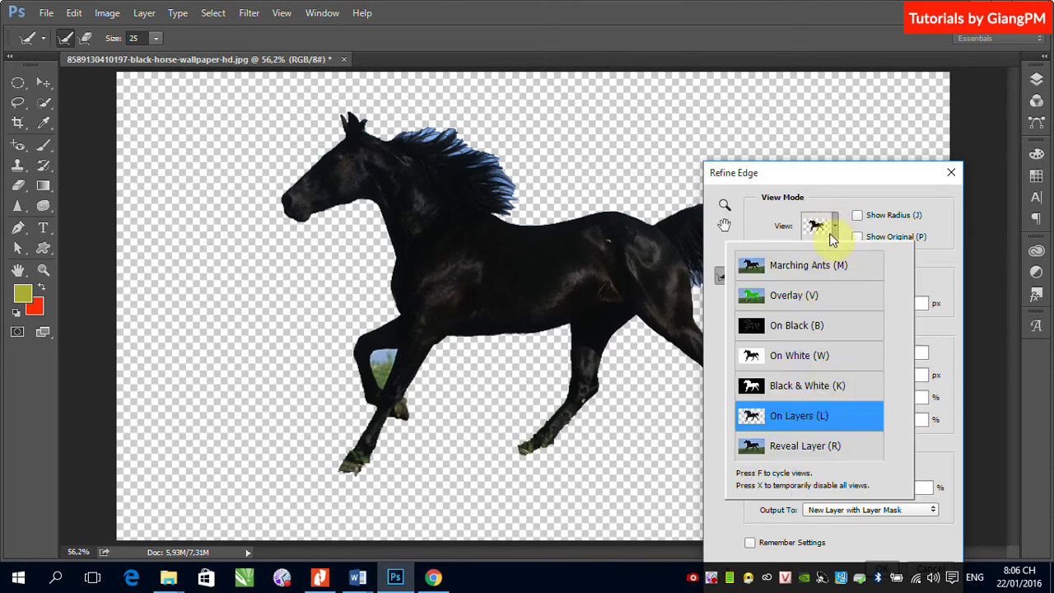
click(791, 302)
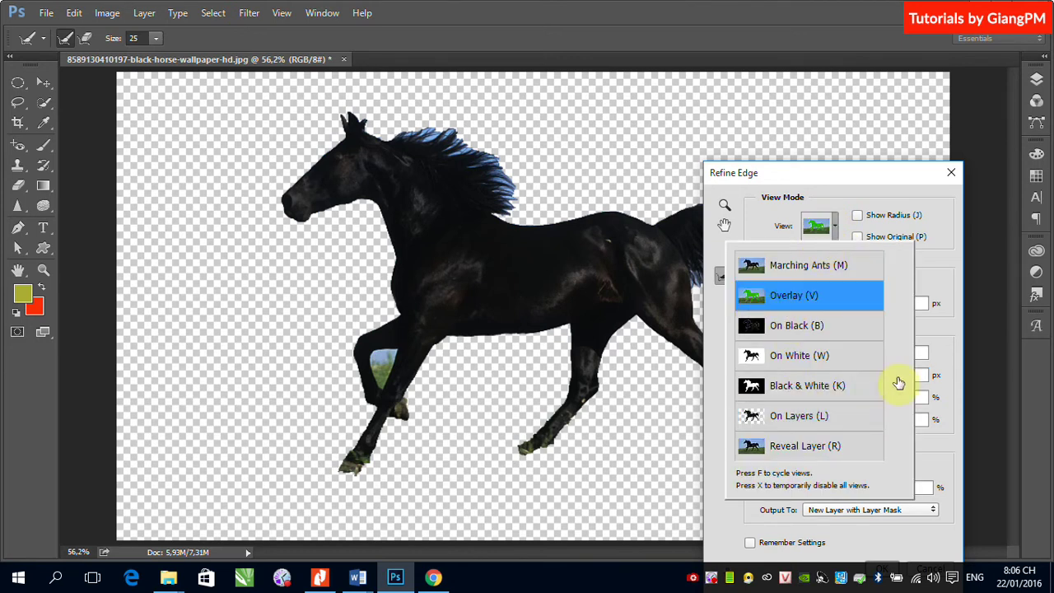
click(946, 270)
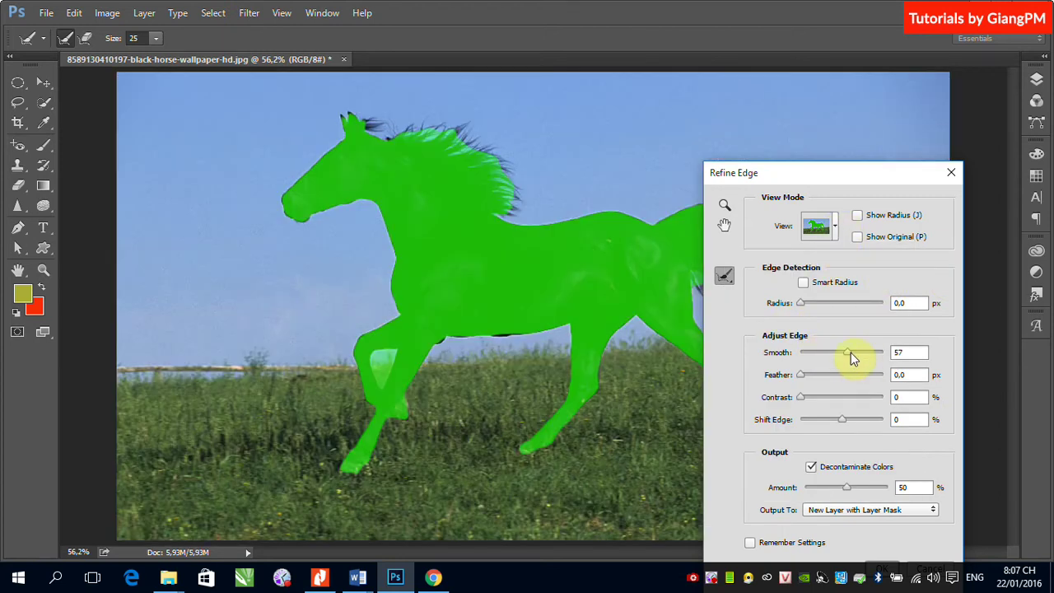
Step: Try a Smooth value of 73 on the selection edge and reset Smooth to 0
drag(849, 351, 789, 354)
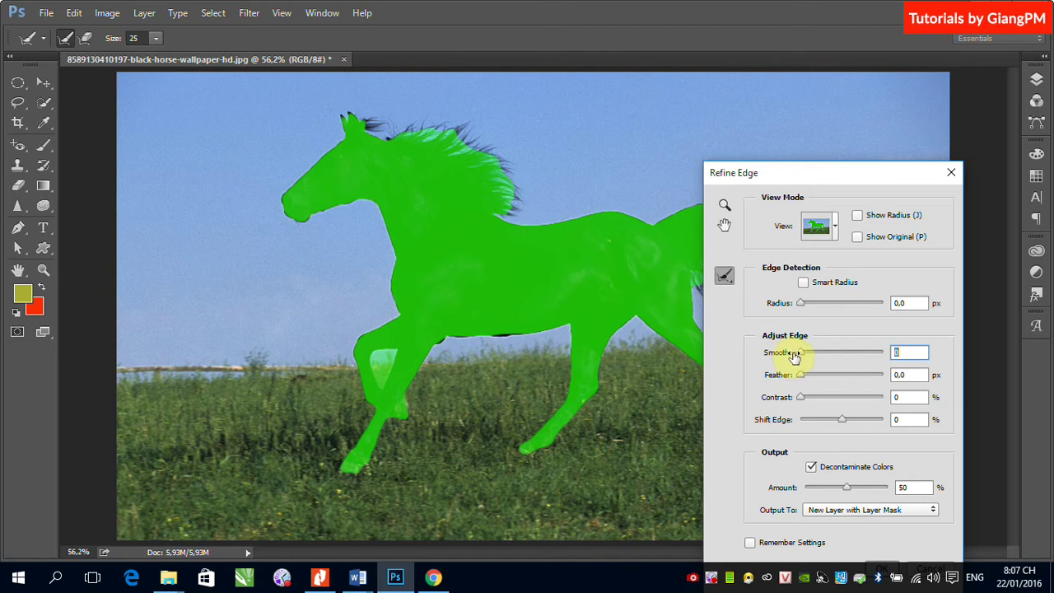
click(799, 353)
click(860, 360)
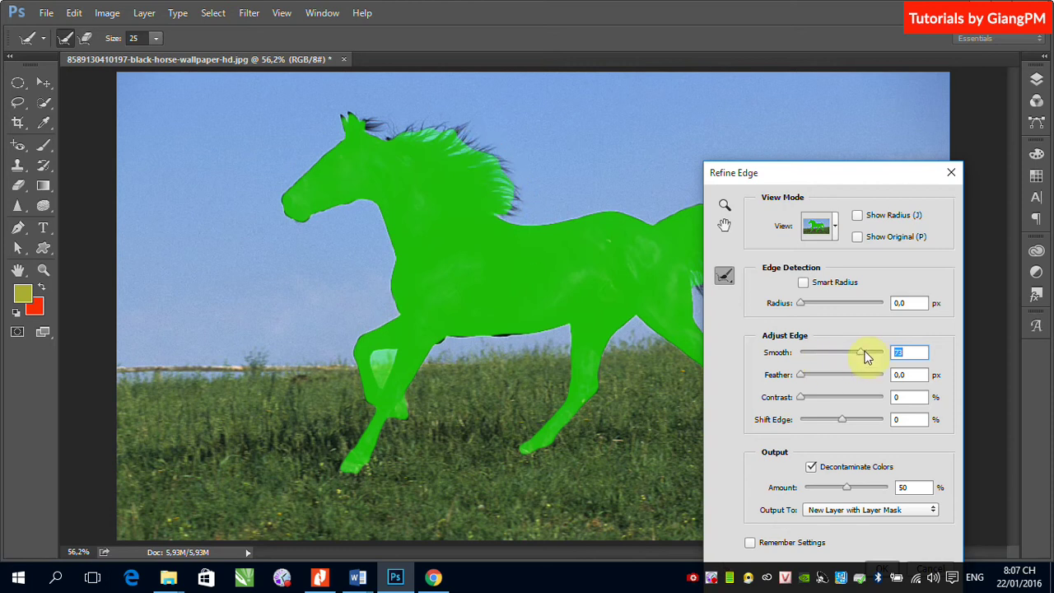
drag(861, 351, 804, 375)
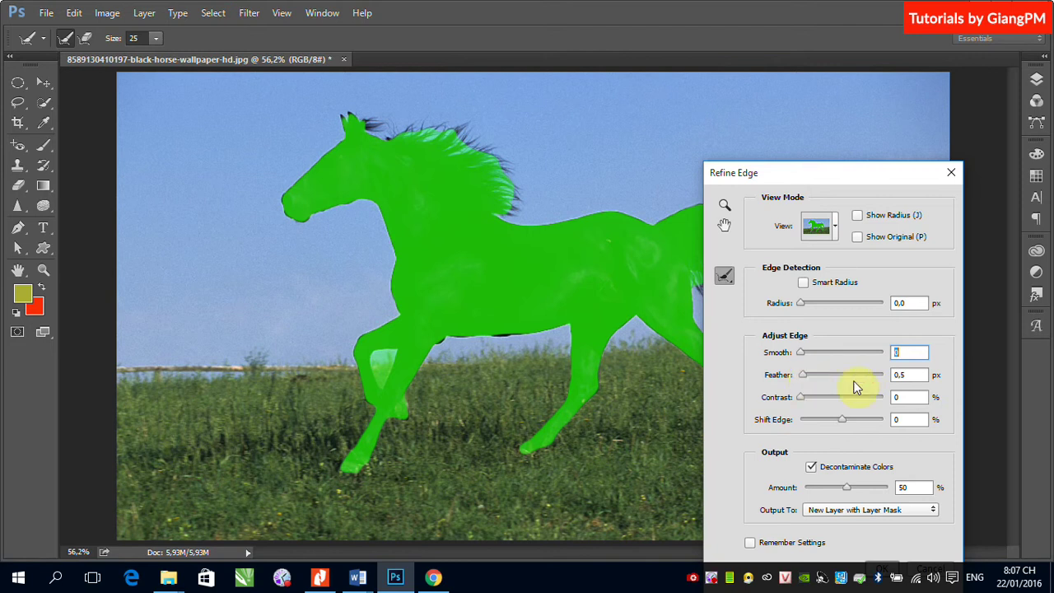
Step: Test Feather at 149.4 px and Contrast at 64% on the selection edge, resetting each to 0
click(855, 382)
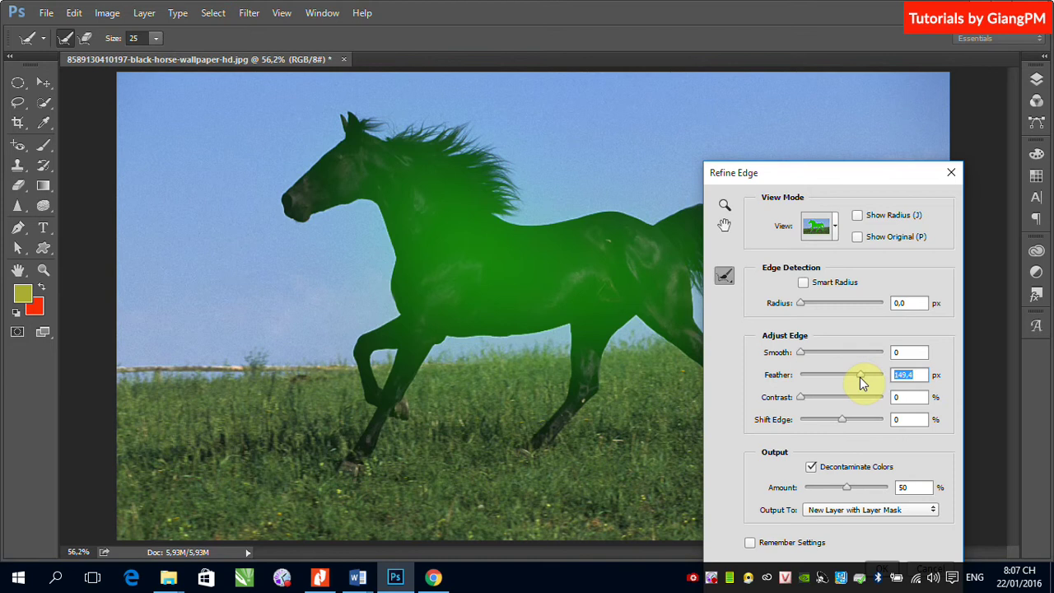
drag(863, 379, 800, 382)
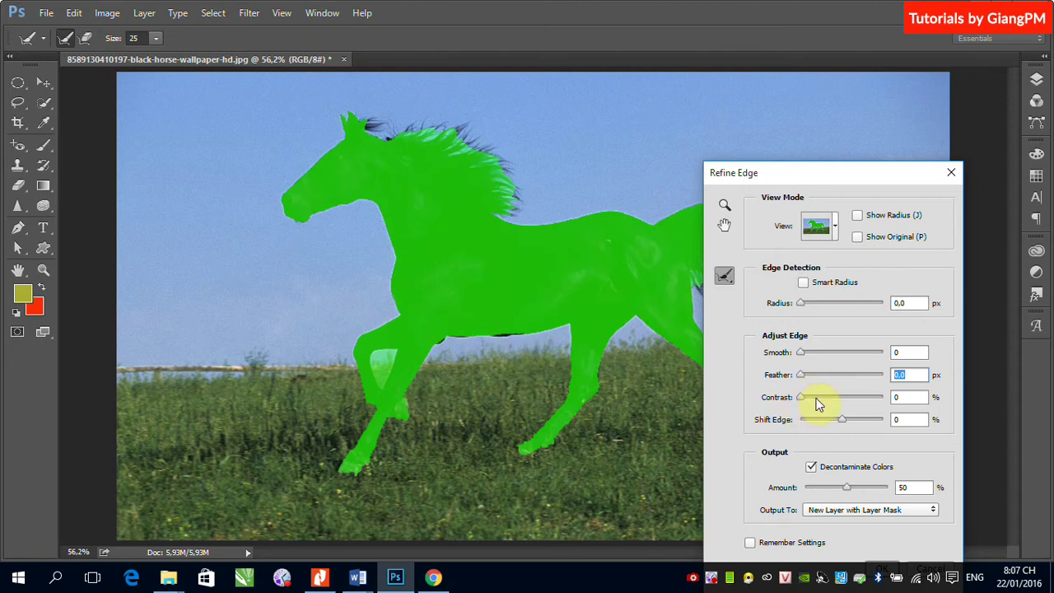
drag(797, 397, 857, 404)
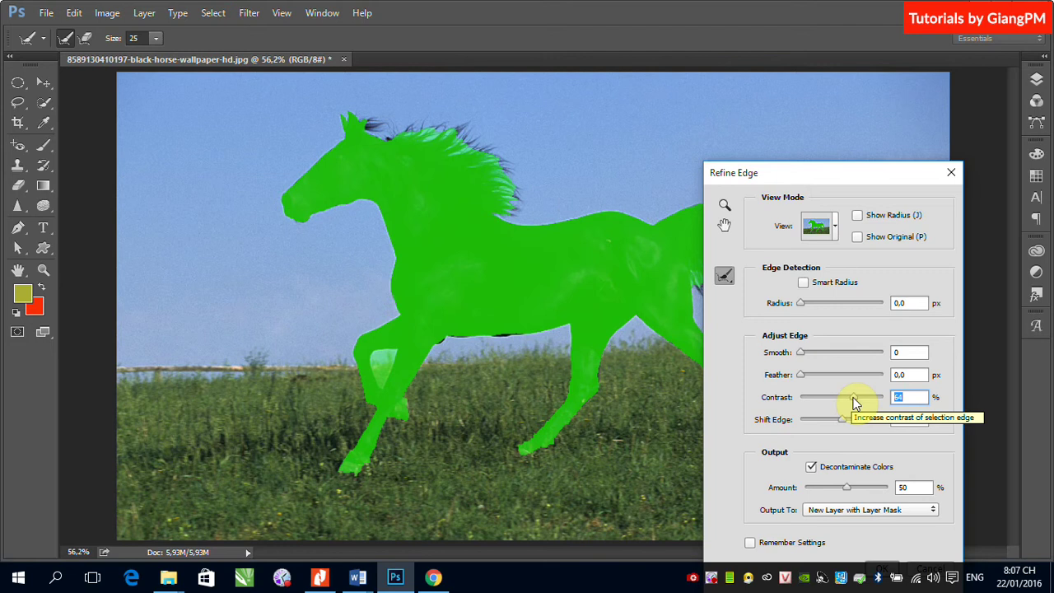
drag(854, 402, 796, 404)
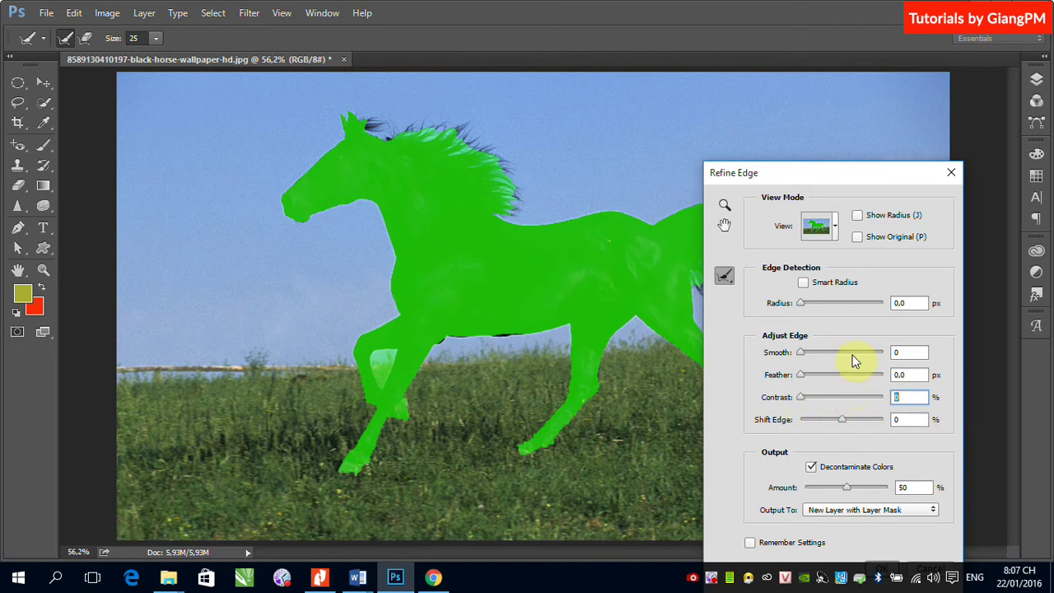
Step: Enable Smart Radius and set the edge detection radius to 31.8 px
click(803, 284)
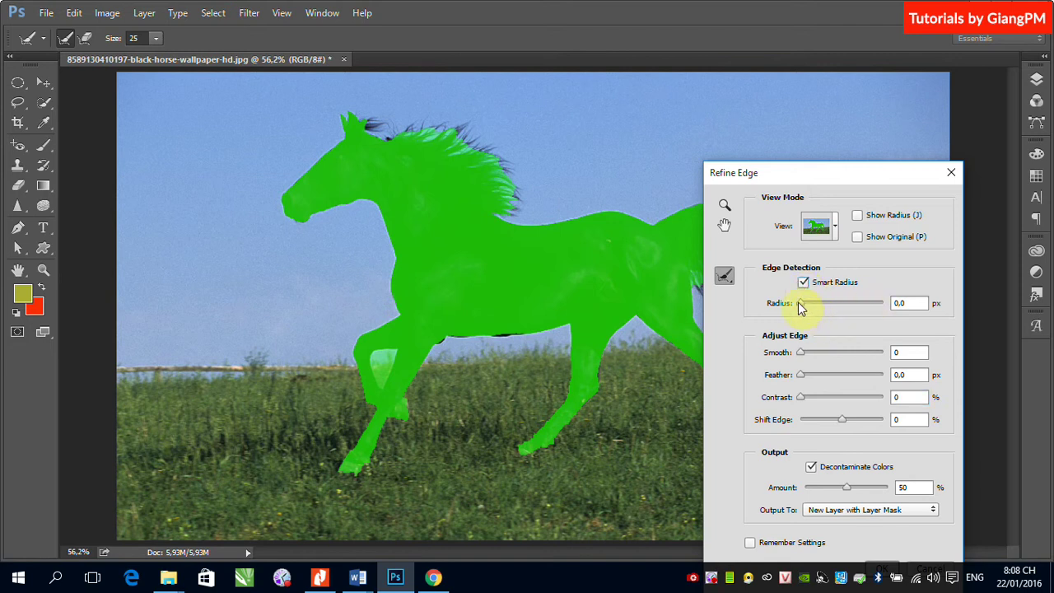
drag(799, 302, 843, 305)
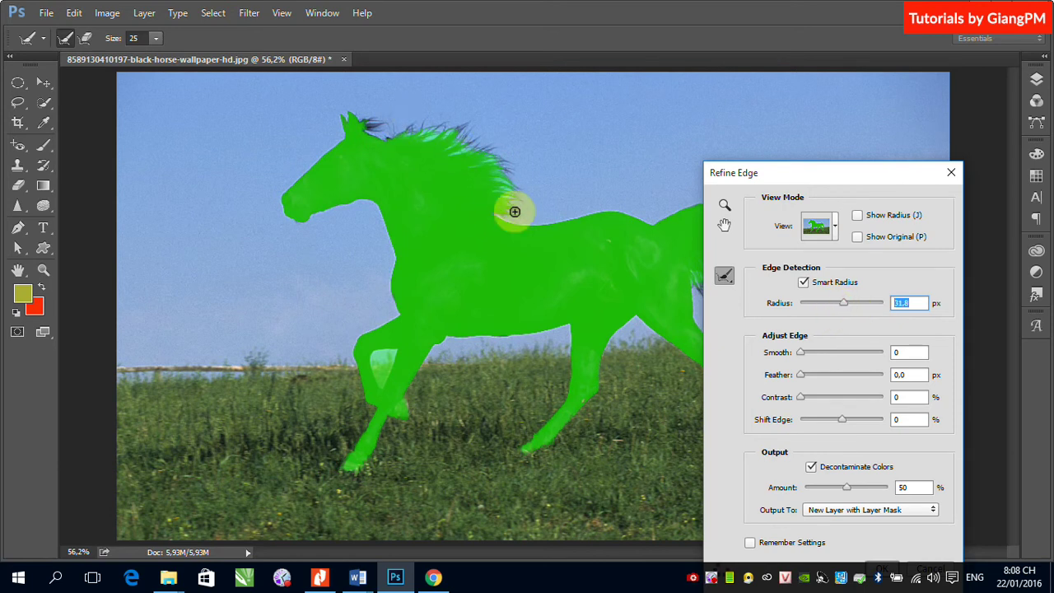
Step: Brush the Refine Radius Tool along the horse's mane and choose New Layer with Layer Mask as the output
mouse_move(515, 212)
mouse_down()
mouse_move(465, 161)
mouse_move(411, 141)
mouse_move(480, 156)
mouse_move(509, 216)
mouse_move(413, 141)
mouse_up()
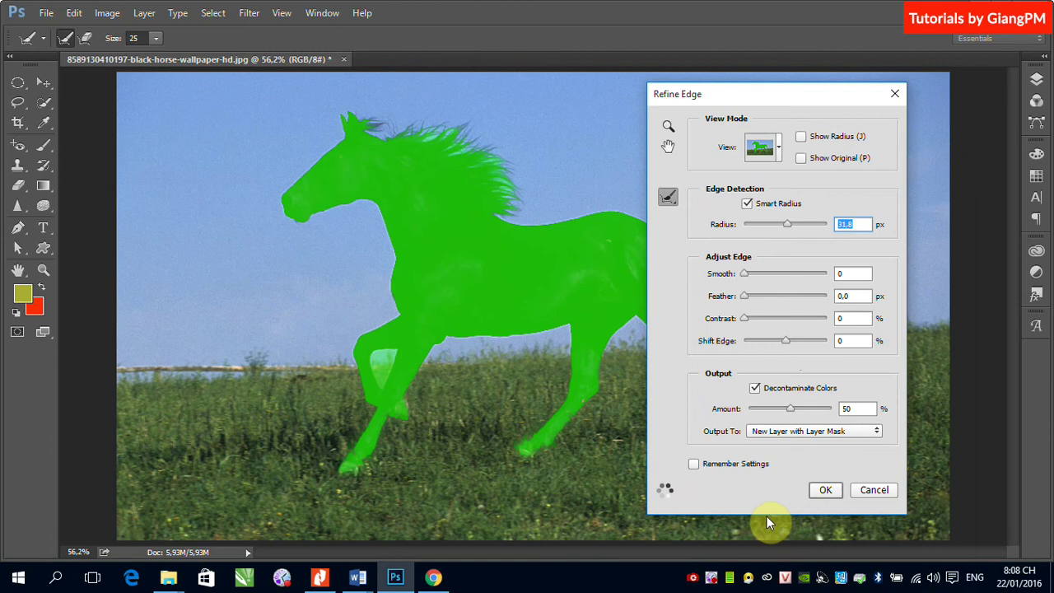
click(874, 433)
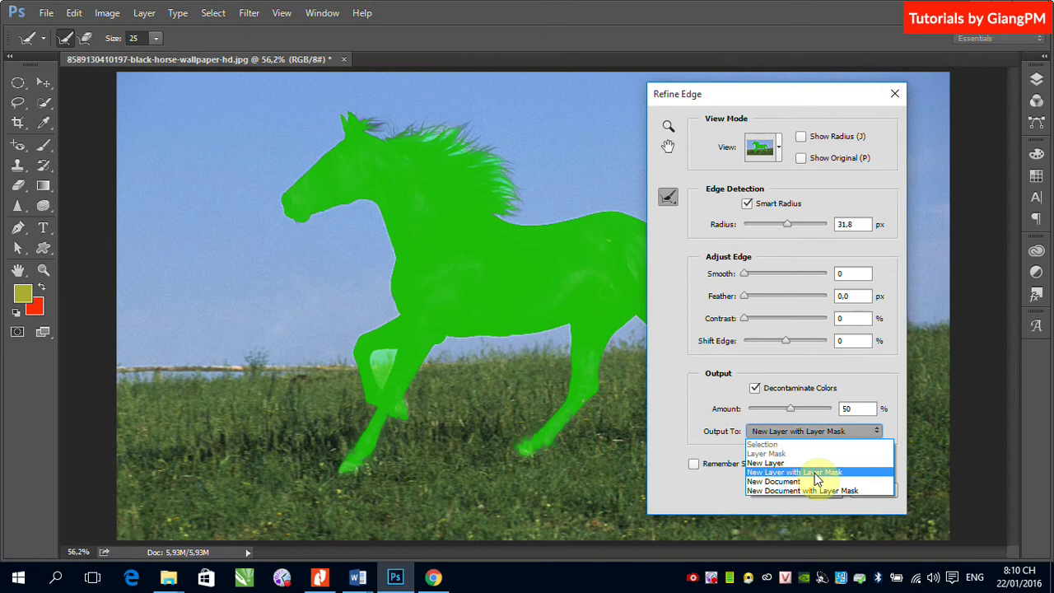
click(815, 473)
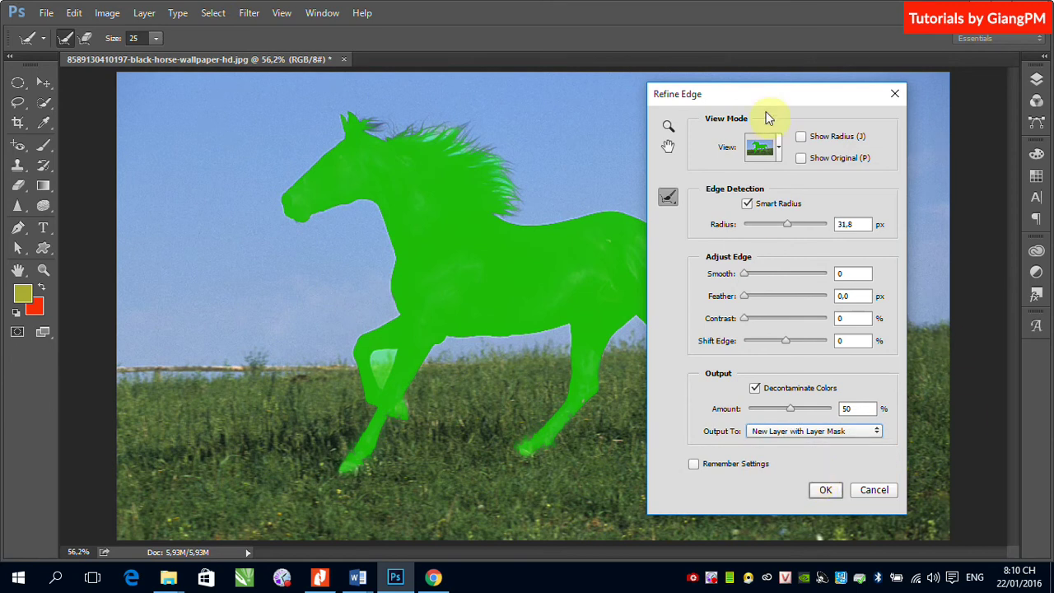
Step: Switch the Refine Edge preview to the On Layers view
click(777, 149)
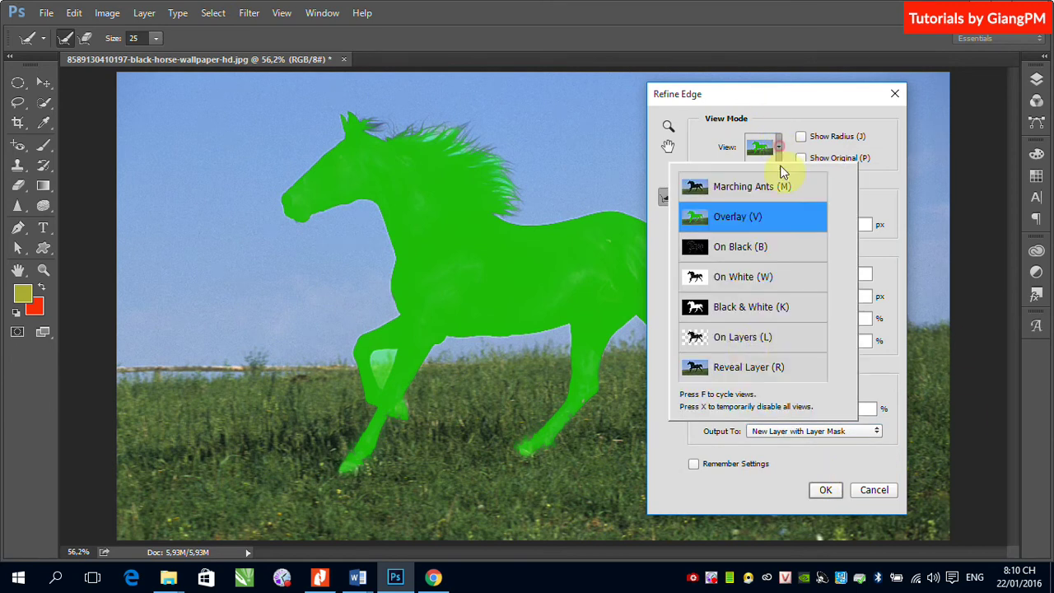
click(750, 337)
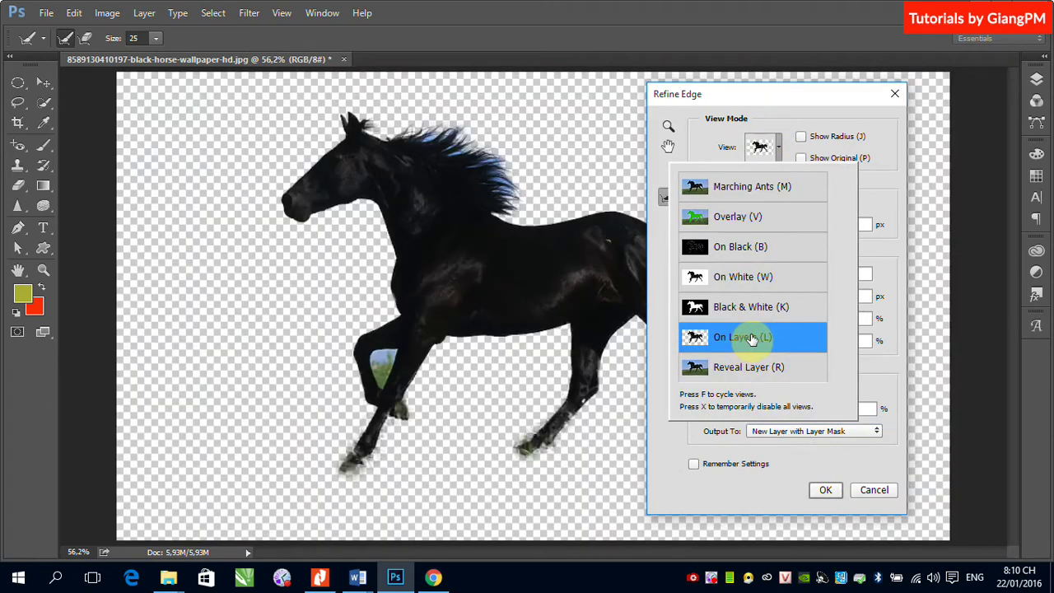
click(881, 281)
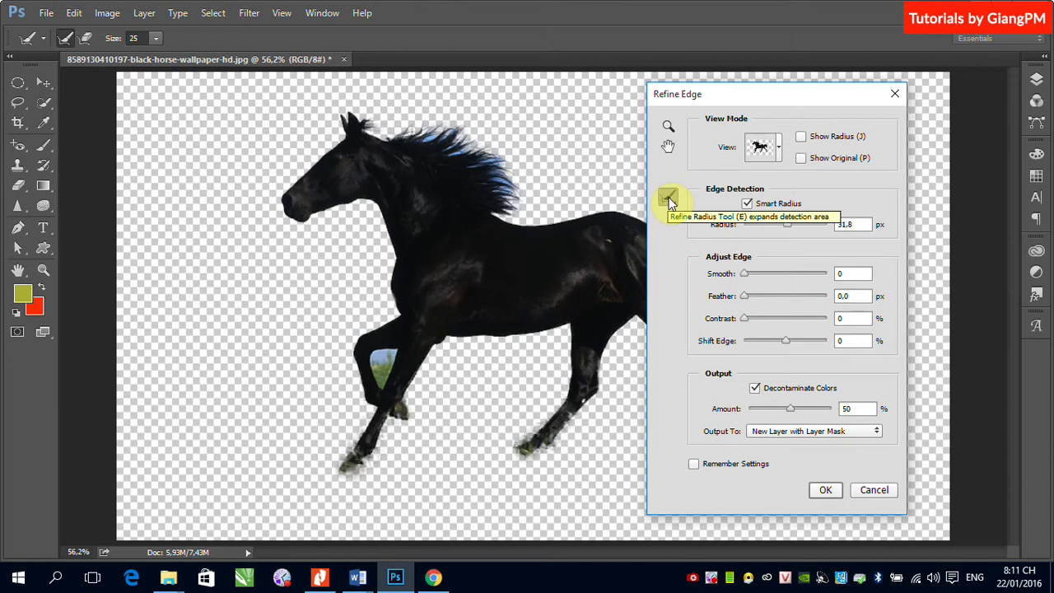
Step: Choose the Refine Radius Tool and move the Refine Edge dialog clear of the horse's tail
click(668, 201)
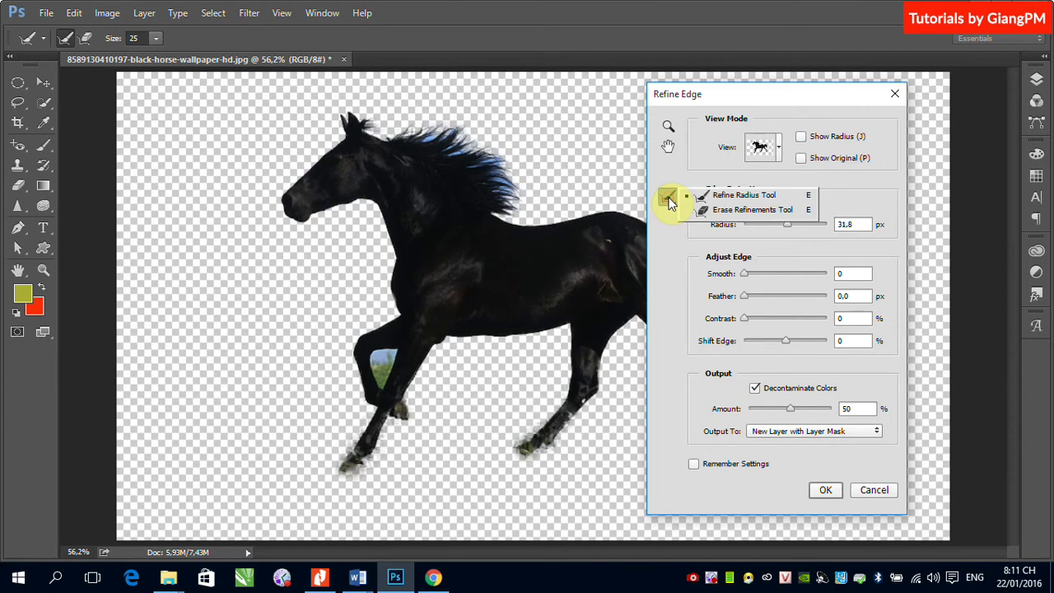
click(746, 197)
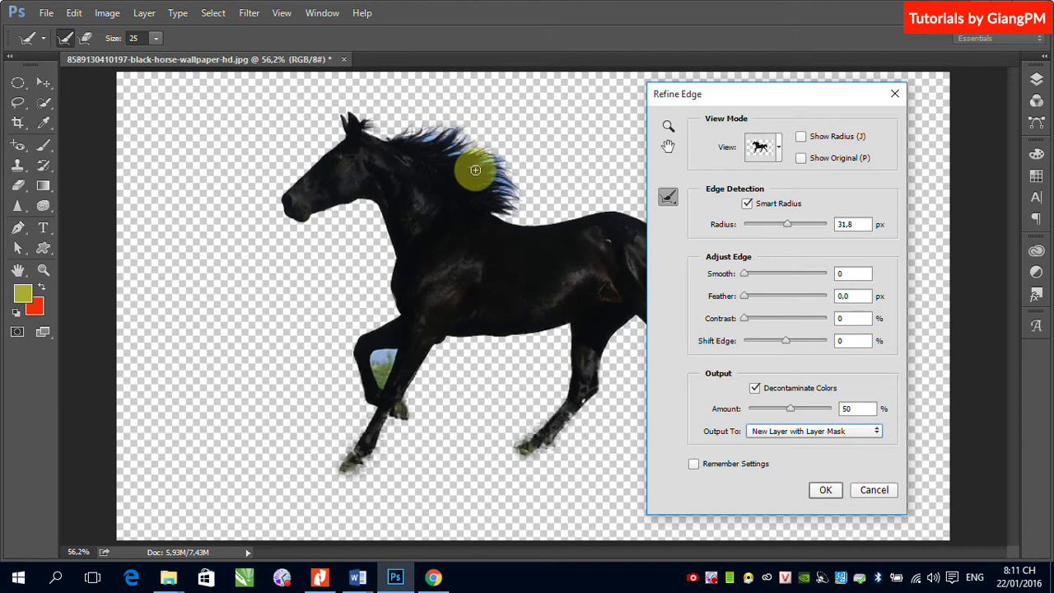
drag(779, 103, 781, 393)
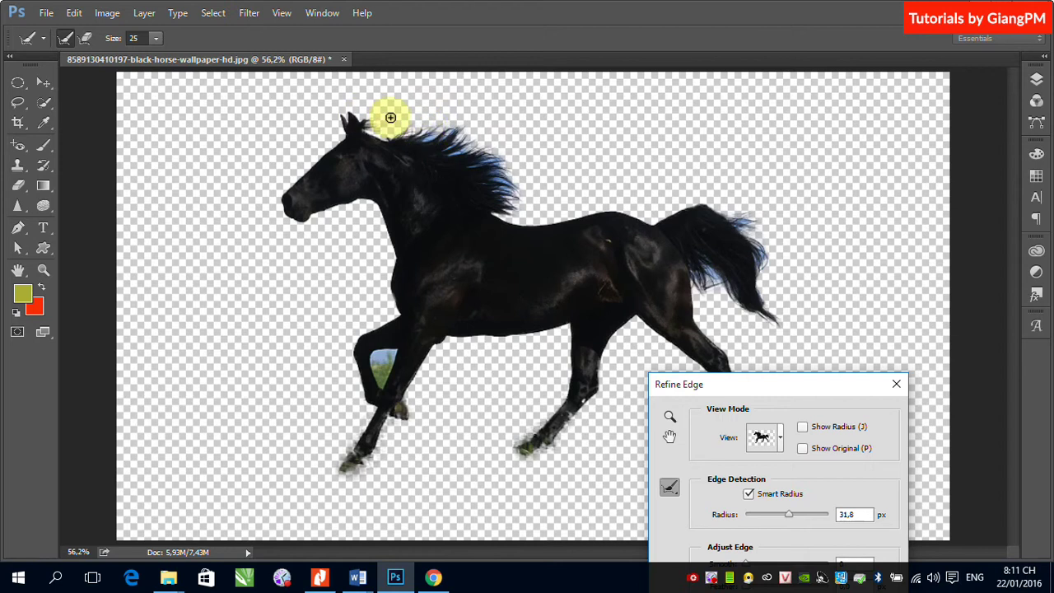
Step: Set the Refine Radius Tool's brush size to 63 for working on the mane
click(347, 110)
drag(347, 110, 597, 264)
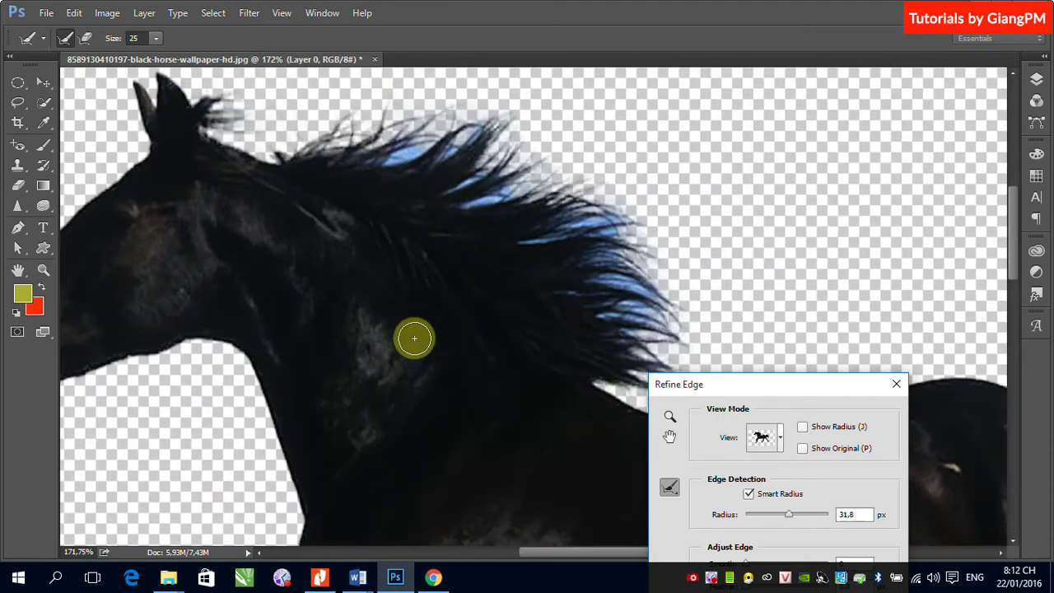
click(670, 487)
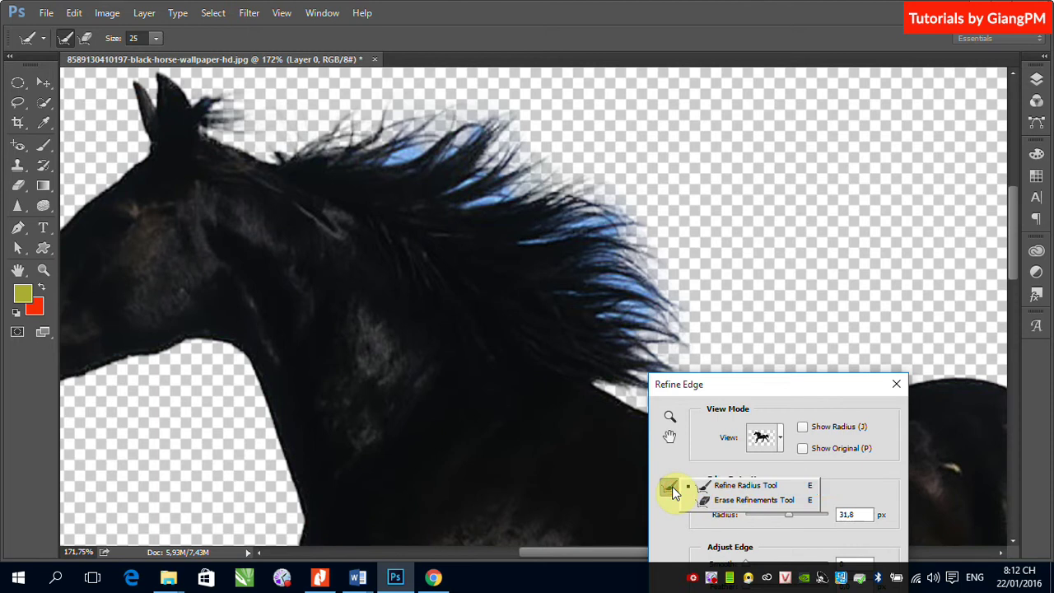
click(729, 492)
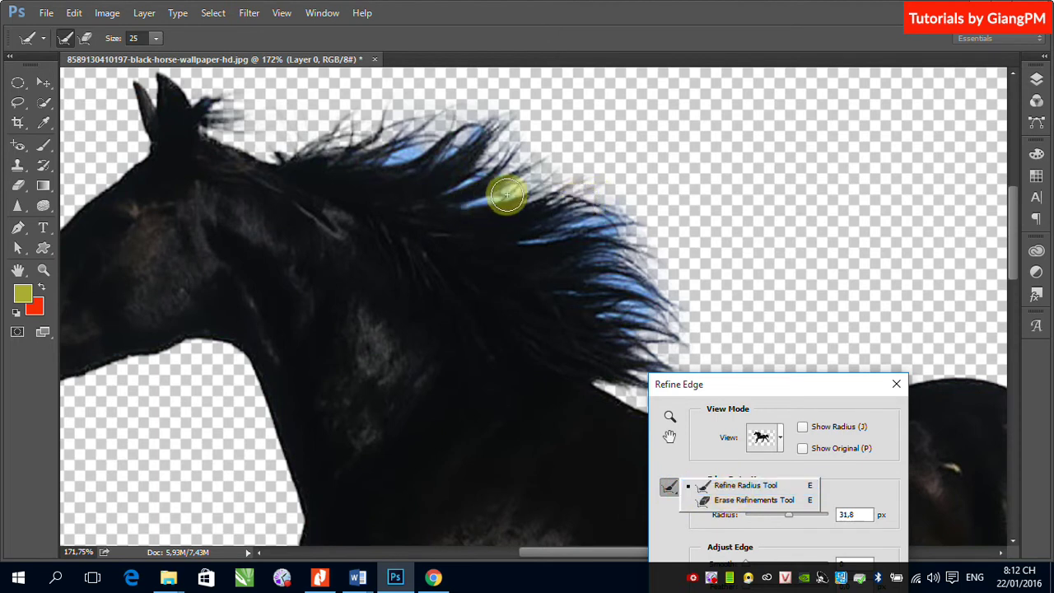
mouse_move(506, 195)
mouse_down()
mouse_move(596, 206)
mouse_move(636, 299)
mouse_move(641, 367)
mouse_up()
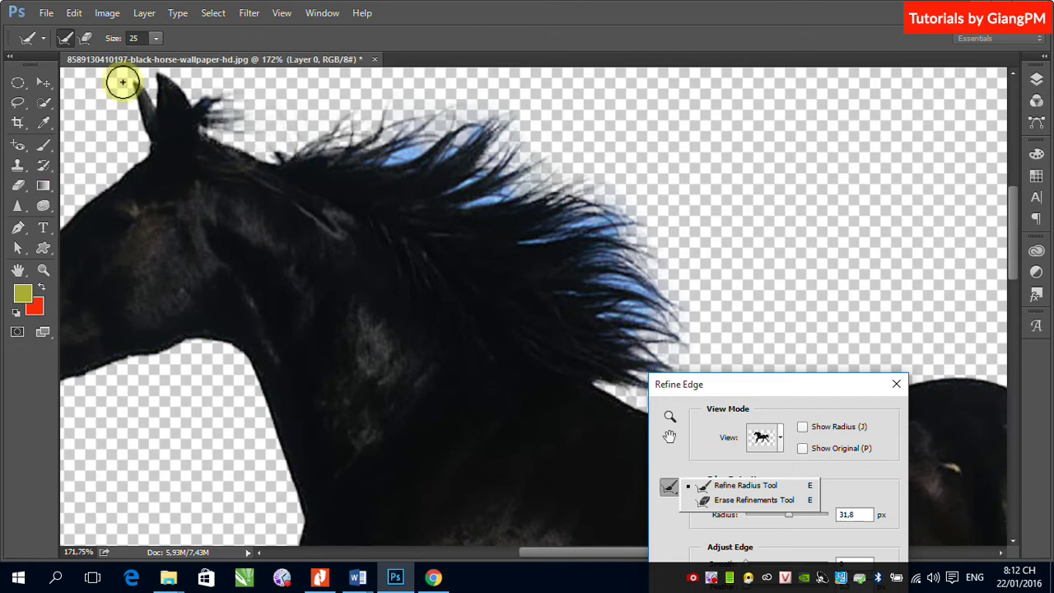
click(156, 39)
drag(157, 52, 182, 54)
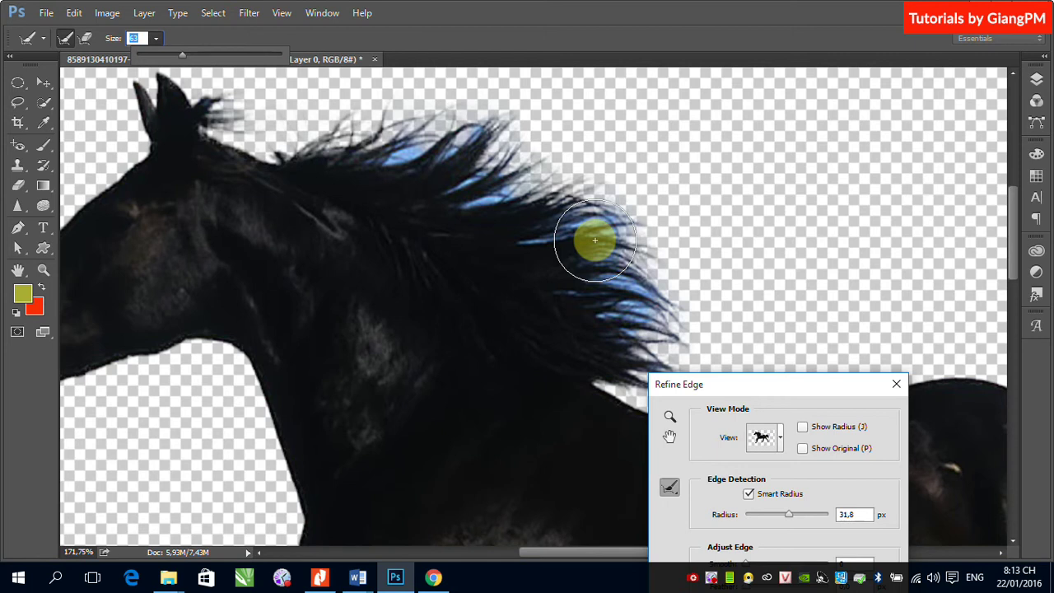
Step: Brush over the blue fringes in the rear part of the mane, down to where it meets the back
mouse_move(595, 241)
mouse_down()
mouse_move(452, 202)
mouse_move(424, 172)
mouse_move(247, 167)
mouse_move(242, 157)
mouse_move(278, 180)
mouse_move(452, 169)
mouse_move(487, 122)
mouse_move(506, 122)
mouse_up()
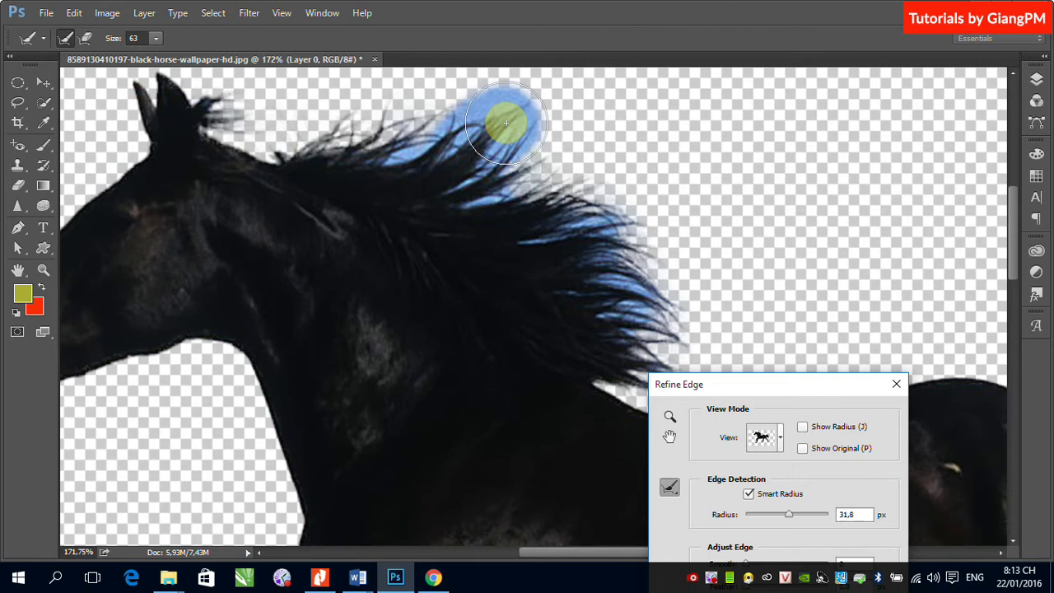
mouse_move(507, 123)
mouse_down()
mouse_move(490, 206)
mouse_move(486, 190)
mouse_move(532, 169)
mouse_move(507, 225)
mouse_move(525, 225)
mouse_move(559, 193)
mouse_move(572, 204)
mouse_move(562, 207)
mouse_move(581, 201)
mouse_move(615, 216)
mouse_move(566, 275)
mouse_move(642, 254)
mouse_move(564, 280)
mouse_move(648, 287)
mouse_move(569, 324)
mouse_move(642, 331)
mouse_move(517, 372)
mouse_move(594, 381)
mouse_move(593, 404)
mouse_move(464, 304)
mouse_up()
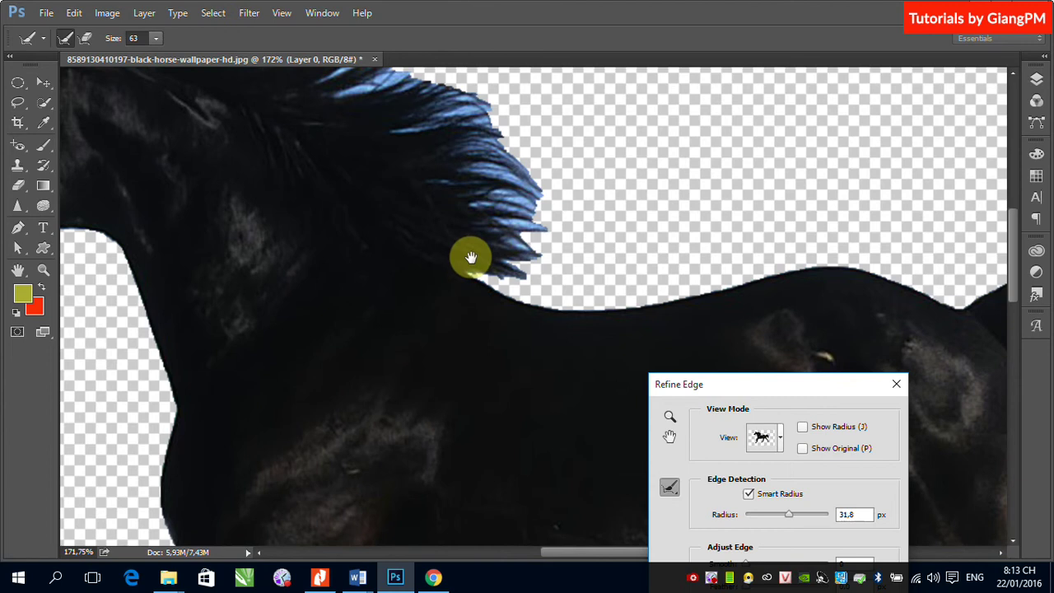
mouse_move(471, 257)
mouse_down()
mouse_move(473, 240)
mouse_move(475, 255)
mouse_move(482, 242)
mouse_move(544, 255)
mouse_move(511, 216)
mouse_up()
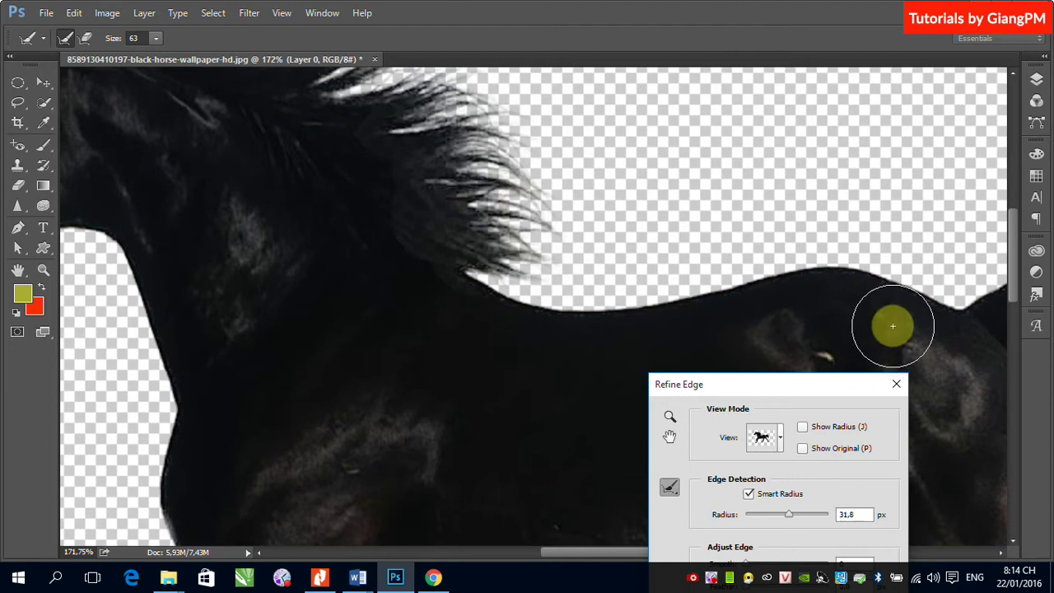
Step: Brush over the remaining blue fringes along the upper mane to refine its hair strands
key(ctrl+1)
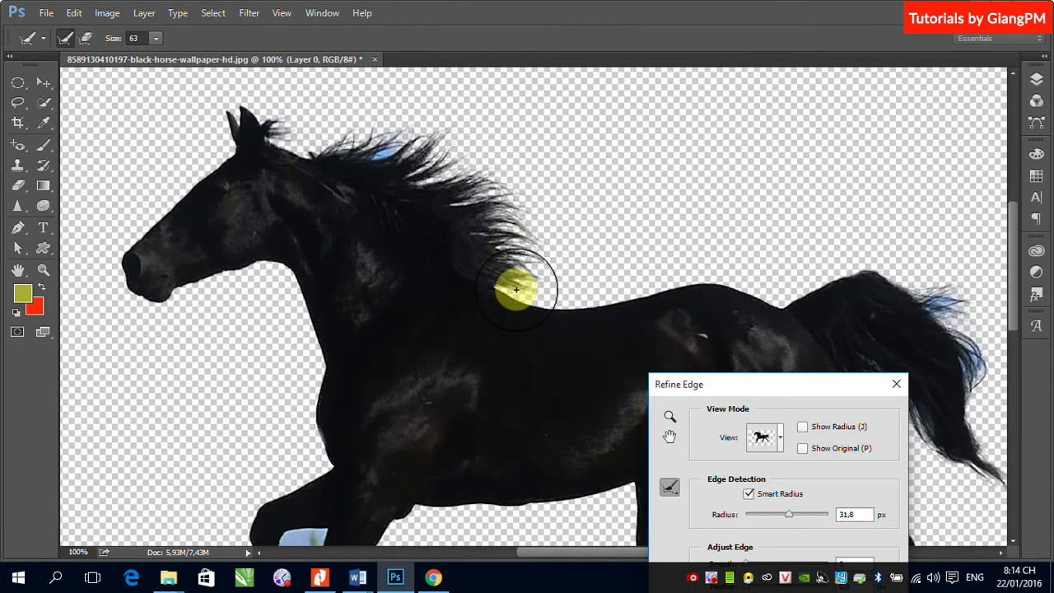
mouse_move(305, 118)
mouse_down()
mouse_move(454, 212)
mouse_move(607, 278)
mouse_up()
mouse_move(454, 286)
mouse_down()
mouse_move(408, 295)
mouse_move(438, 262)
mouse_move(514, 227)
mouse_move(565, 176)
mouse_up()
mouse_move(424, 247)
mouse_down()
mouse_move(495, 192)
mouse_move(514, 107)
mouse_move(229, 287)
mouse_move(295, 275)
mouse_move(314, 264)
mouse_move(346, 196)
mouse_move(339, 237)
mouse_move(217, 293)
mouse_move(198, 298)
mouse_move(198, 267)
mouse_move(179, 247)
mouse_move(201, 295)
mouse_move(312, 365)
mouse_move(441, 399)
mouse_move(232, 392)
mouse_move(196, 372)
mouse_move(472, 405)
mouse_up()
key(space)
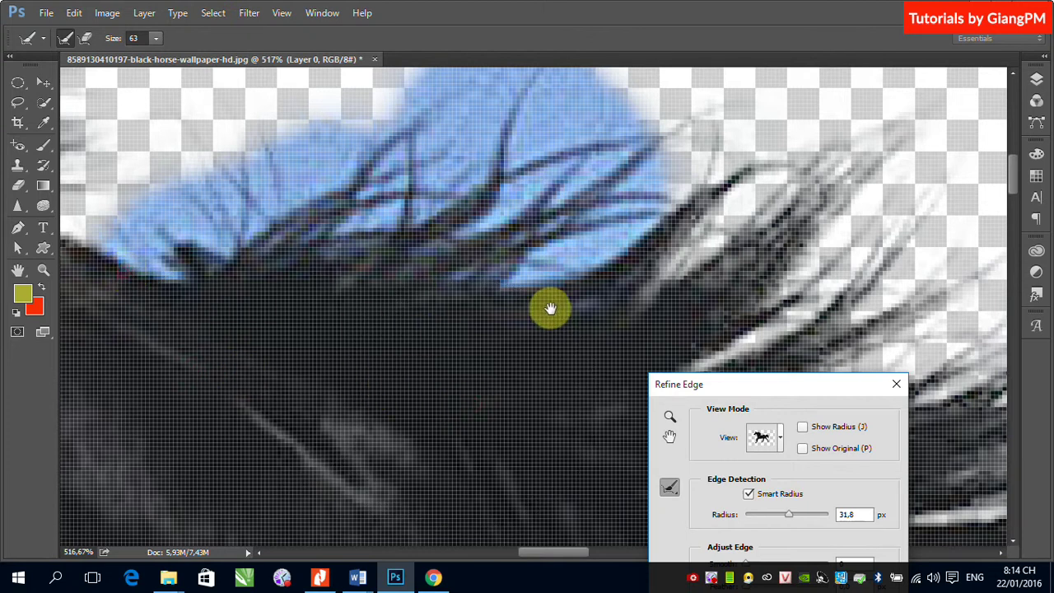
key(ctrl+minus)
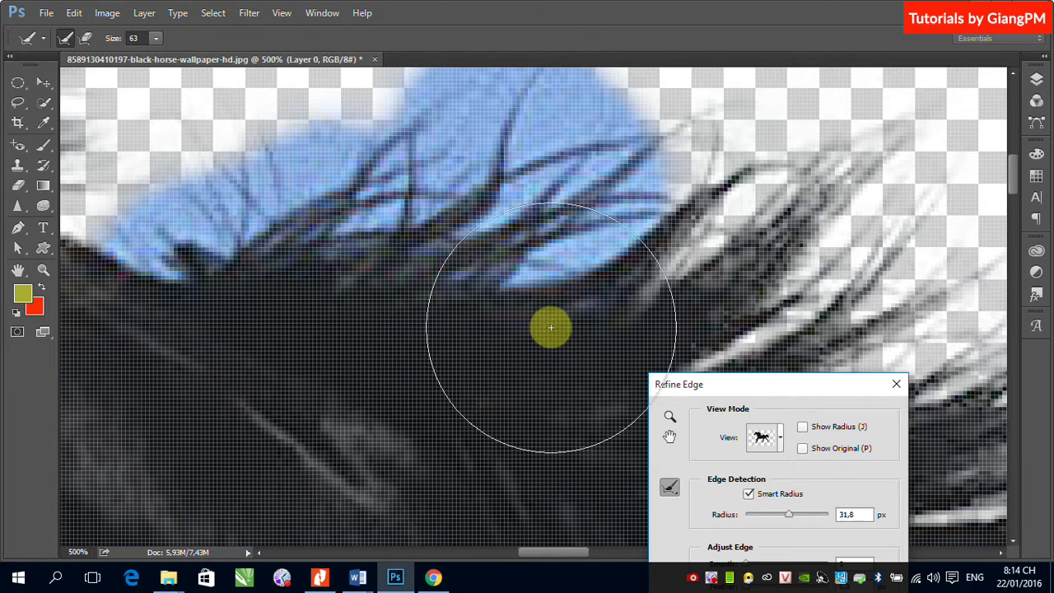
mouse_move(551, 328)
mouse_down()
mouse_move(543, 315)
mouse_move(546, 332)
mouse_move(591, 350)
mouse_up()
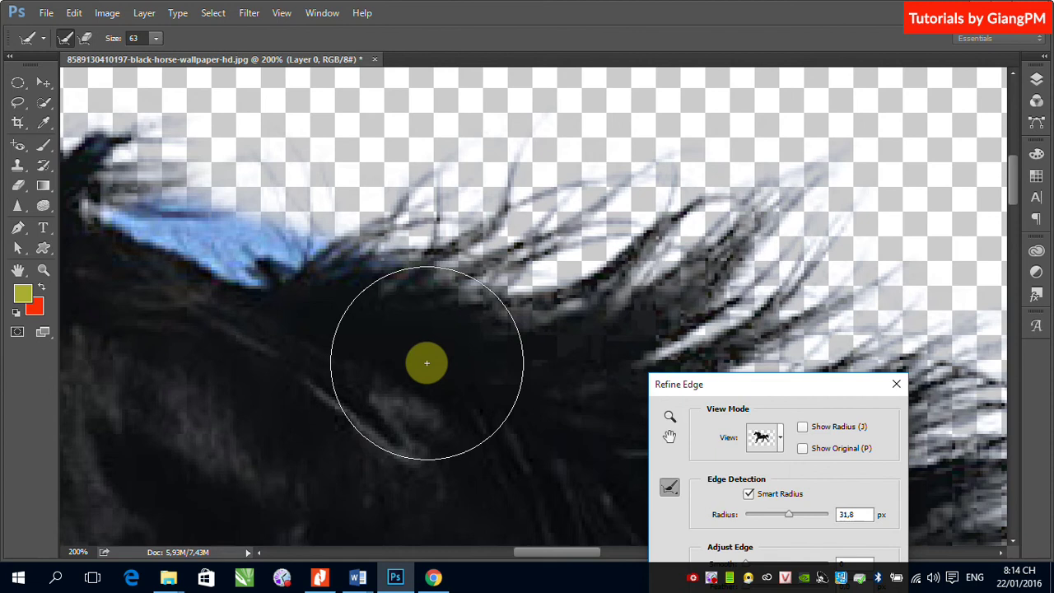
Step: Refine the tuft of hair behind the horse's ears and the adjoining front edge of the mane
scroll(440, 346, down, 2)
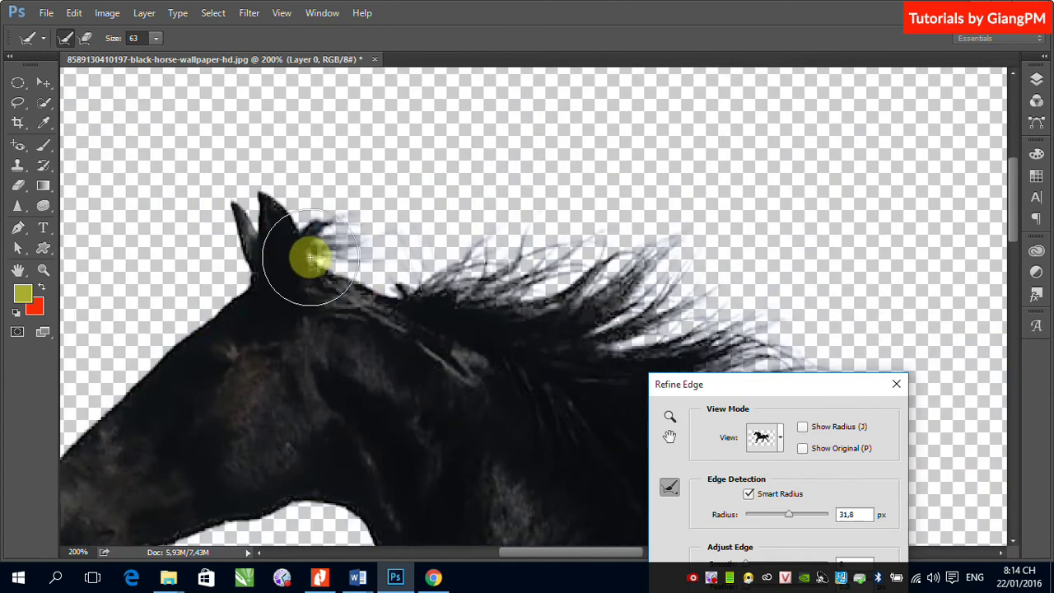
mouse_move(310, 258)
mouse_down()
mouse_move(287, 258)
mouse_move(308, 230)
mouse_move(377, 224)
mouse_move(318, 247)
mouse_move(348, 262)
mouse_move(322, 282)
mouse_move(408, 313)
mouse_move(421, 339)
mouse_move(433, 308)
mouse_move(416, 313)
mouse_move(425, 288)
mouse_move(414, 228)
mouse_up()
mouse_move(420, 236)
mouse_down()
mouse_move(440, 292)
mouse_move(431, 297)
mouse_move(477, 242)
mouse_move(489, 239)
mouse_move(494, 276)
mouse_move(523, 252)
mouse_move(590, 240)
mouse_up()
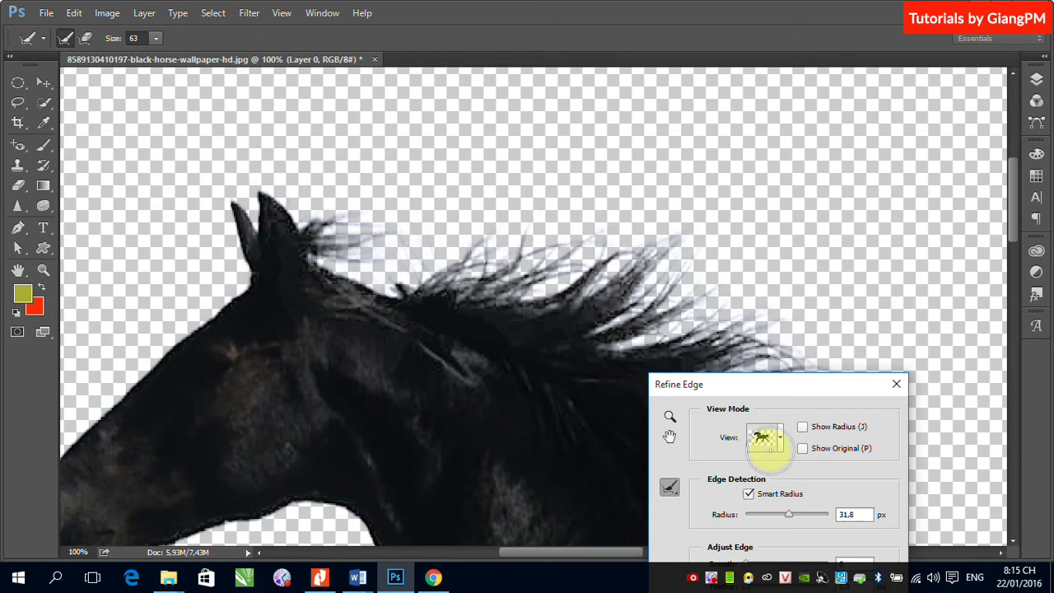
Step: Brush the Refine Radius Tool over the loose hairs along the tail's upper and outer edge
key(ctrl+minus)
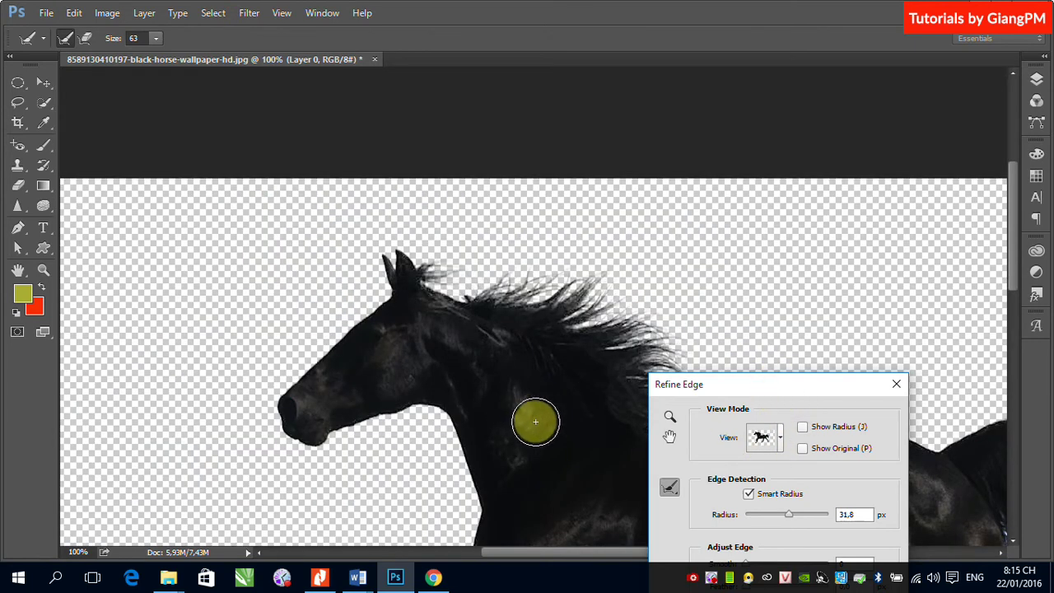
key(ctrl+minus)
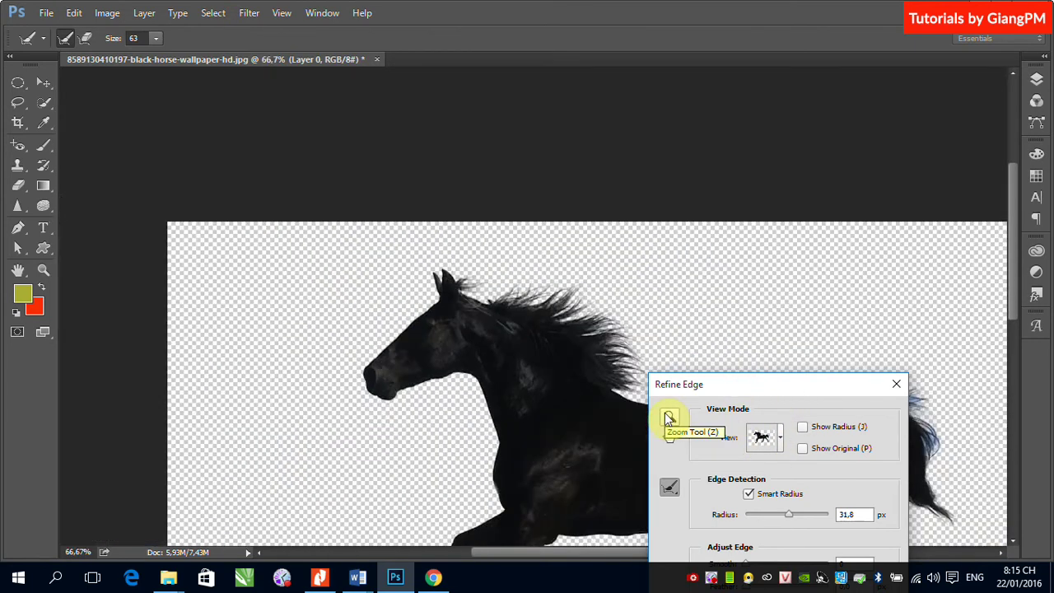
drag(560, 434, 396, 260)
key(z)
drag(620, 184, 818, 360)
mouse_move(474, 218)
mouse_down()
mouse_move(495, 178)
mouse_move(580, 301)
mouse_move(461, 159)
mouse_move(471, 150)
mouse_move(464, 139)
mouse_move(445, 139)
mouse_move(505, 126)
mouse_move(598, 145)
mouse_move(692, 110)
mouse_up()
mouse_move(539, 241)
mouse_down()
mouse_move(534, 215)
mouse_move(555, 228)
mouse_move(558, 292)
mouse_up()
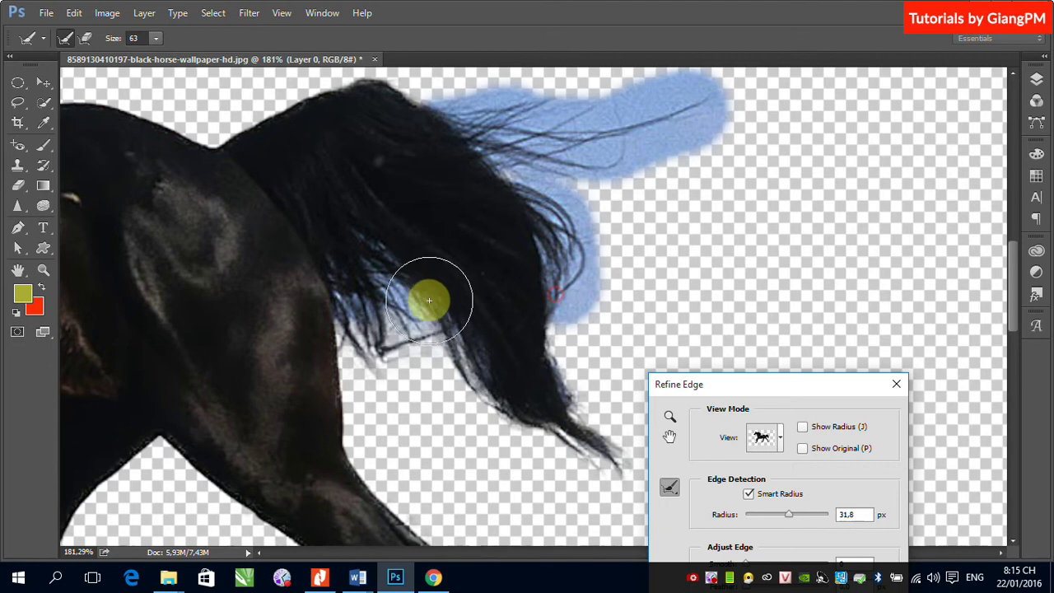
Step: Refine the tail's underside, tip and top edge, covering the stray hairs beside the hind leg
click(432, 288)
mouse_move(433, 292)
mouse_down()
mouse_move(478, 388)
mouse_move(507, 389)
mouse_move(573, 445)
mouse_move(586, 434)
mouse_move(622, 473)
mouse_move(602, 450)
mouse_move(623, 475)
mouse_up()
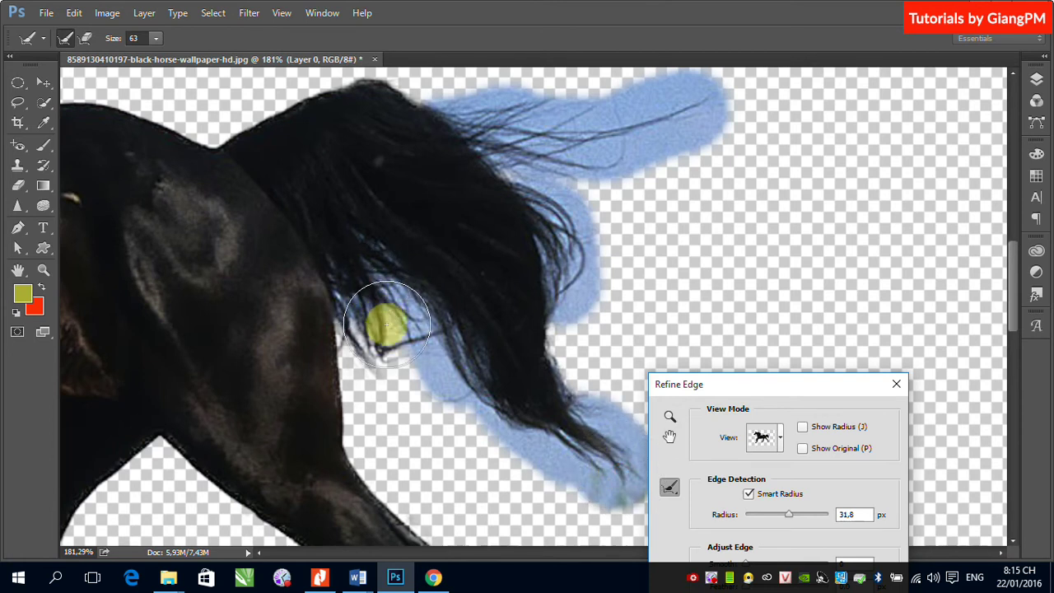
mouse_move(381, 349)
mouse_down()
mouse_move(335, 310)
mouse_move(386, 383)
mouse_move(452, 404)
mouse_up()
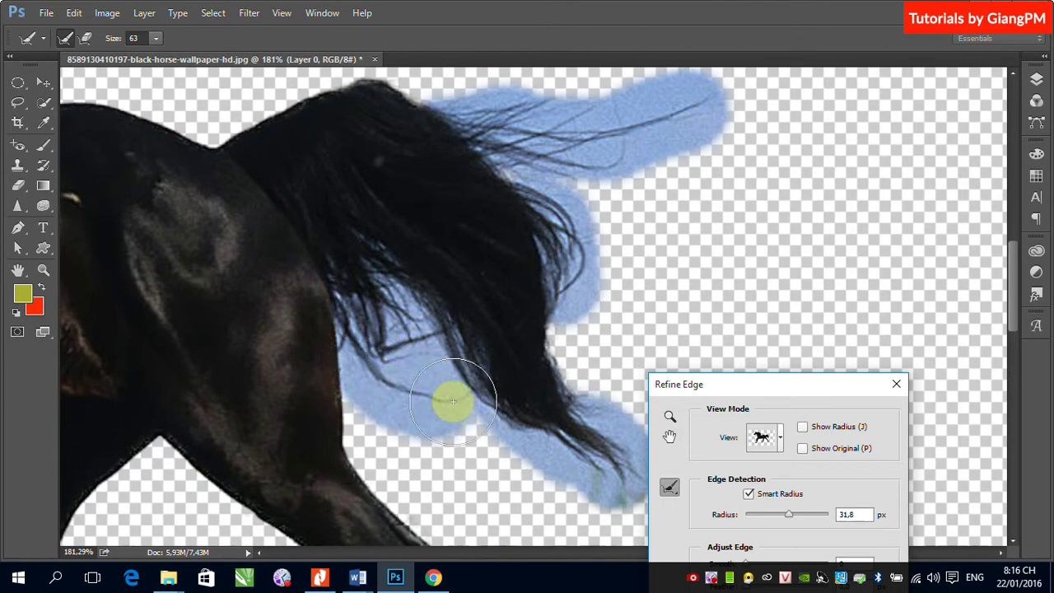
mouse_move(280, 129)
mouse_down()
mouse_move(266, 132)
mouse_move(351, 98)
mouse_move(431, 112)
mouse_move(443, 104)
mouse_move(428, 146)
mouse_move(470, 140)
mouse_up()
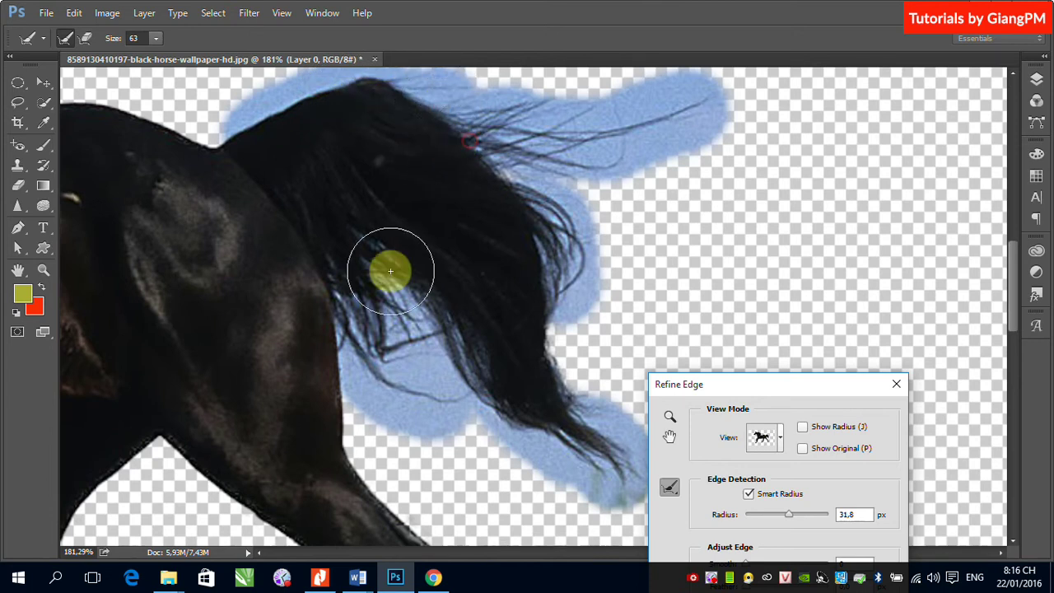
click(533, 490)
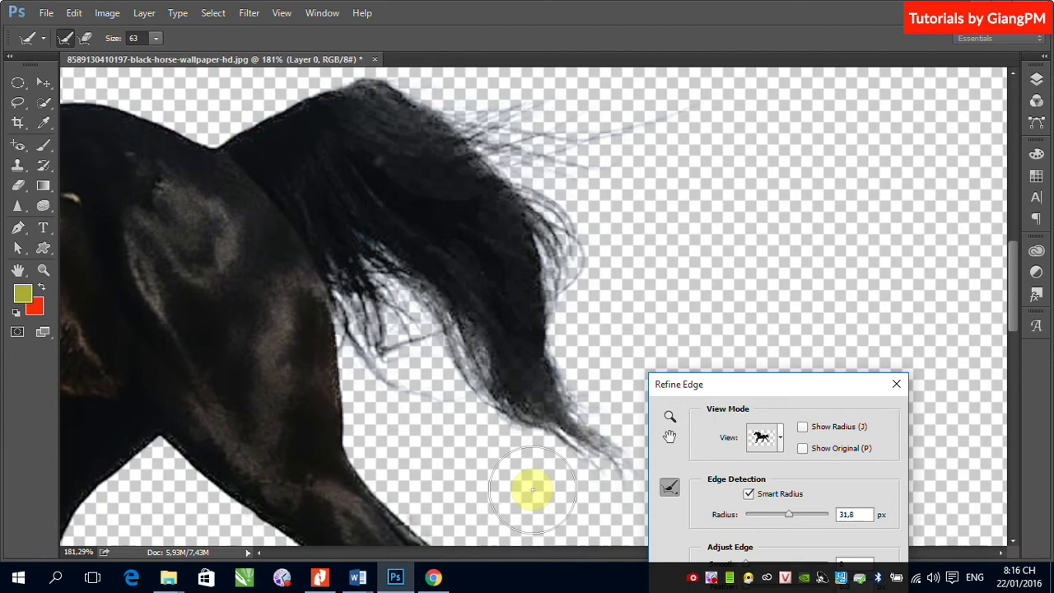
Step: Examine the whole horse cut-out and bring the full Refine Edge dialog back into view
key(ctrl+minus)
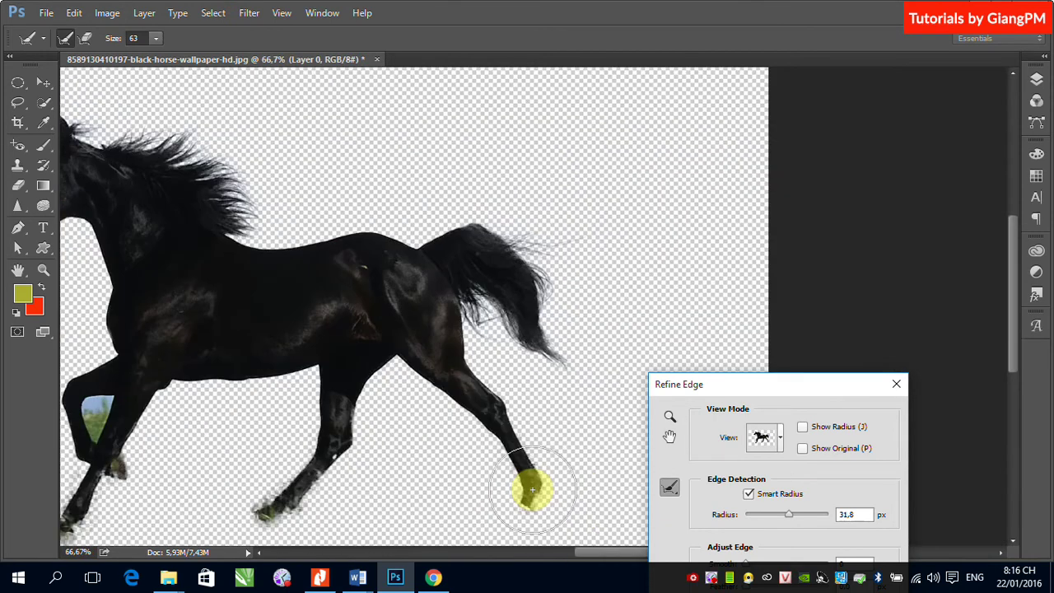
mouse_move(533, 491)
mouse_down()
mouse_move(369, 426)
mouse_move(313, 488)
mouse_move(276, 484)
mouse_move(237, 422)
mouse_up()
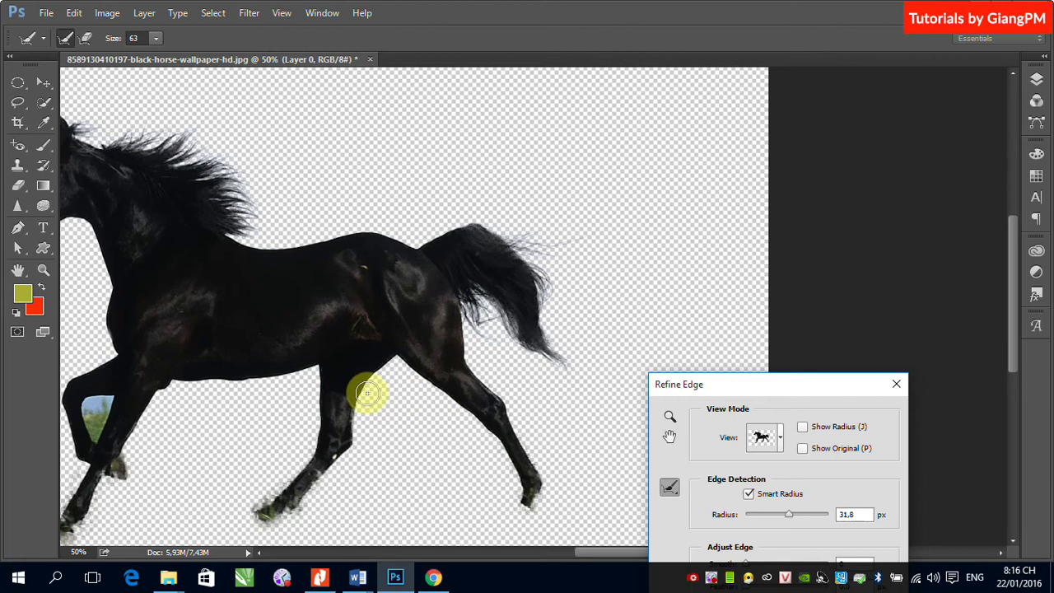
drag(252, 356, 395, 335)
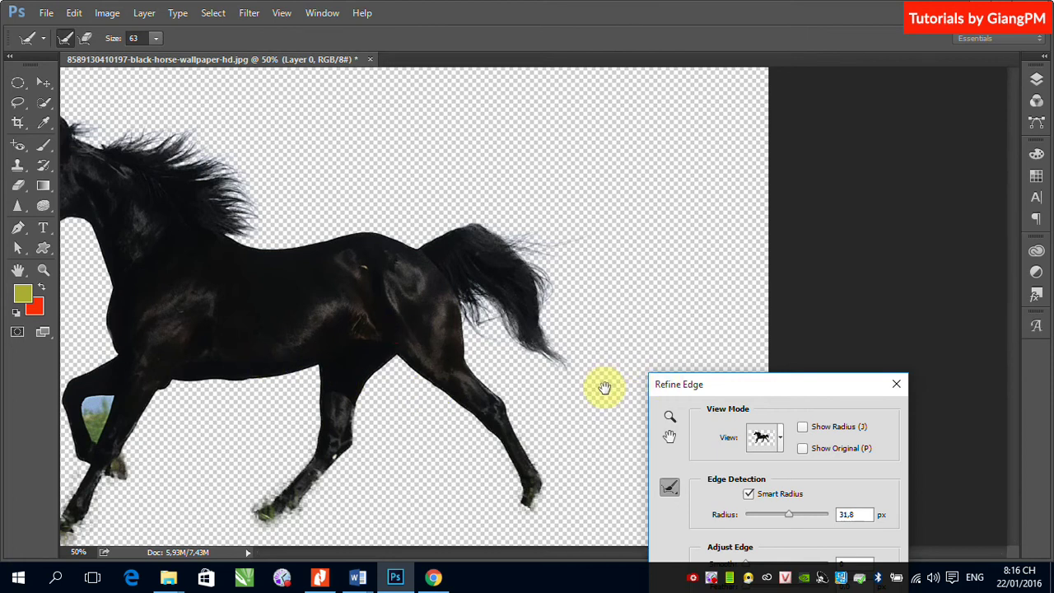
key(ctrl+0)
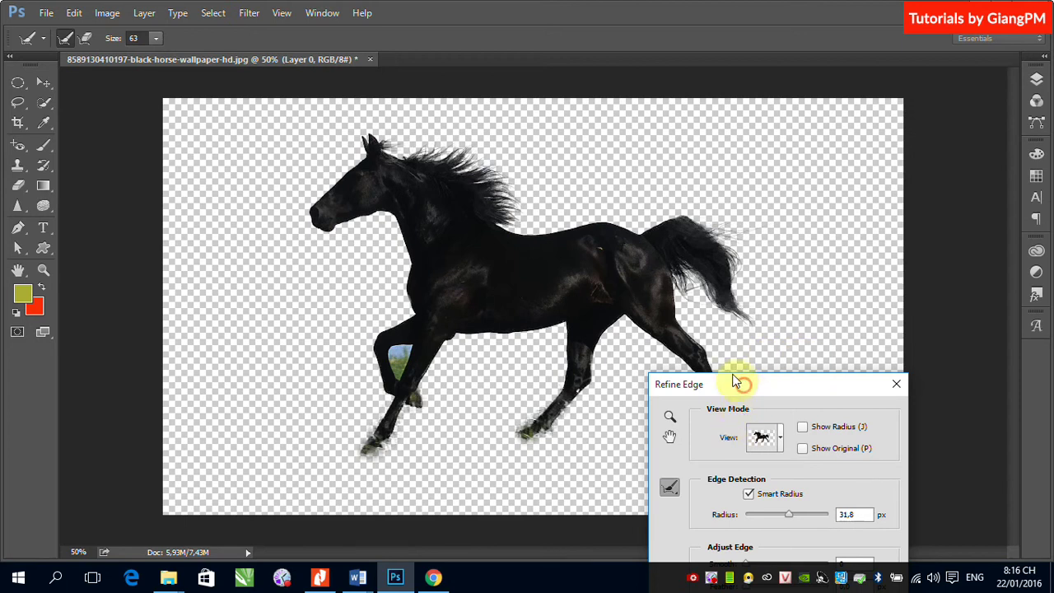
drag(736, 381, 685, 146)
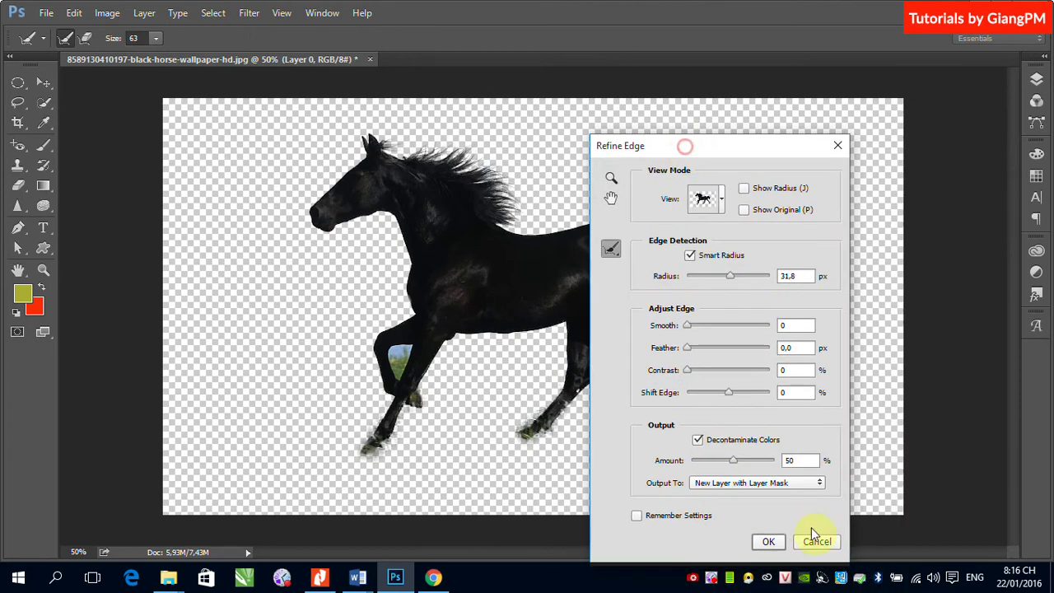
Step: Apply the Refine Edge result as a new layer with layer mask and show the layer stack
click(769, 542)
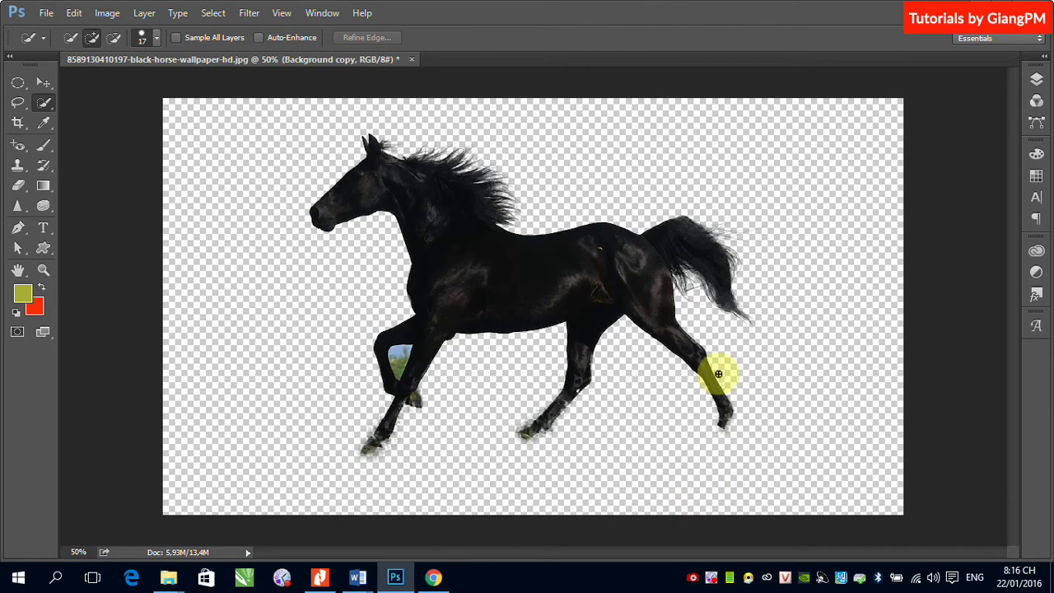
click(42, 83)
click(1037, 79)
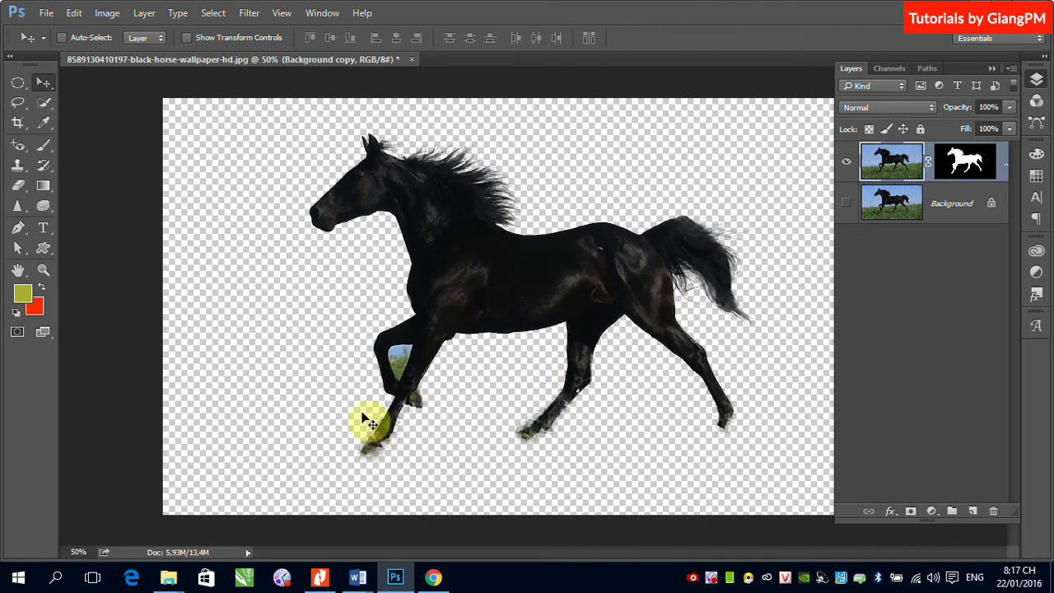
Step: Paint black on the horse's layer mask with a 22 px brush to hide the background between the front legs
drag(376, 337, 489, 405)
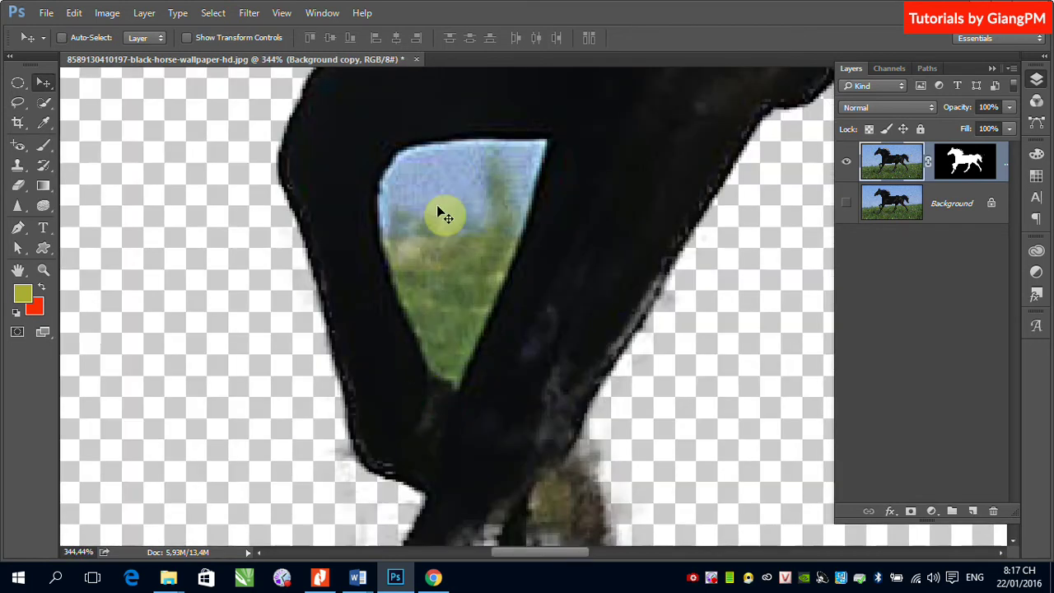
click(964, 162)
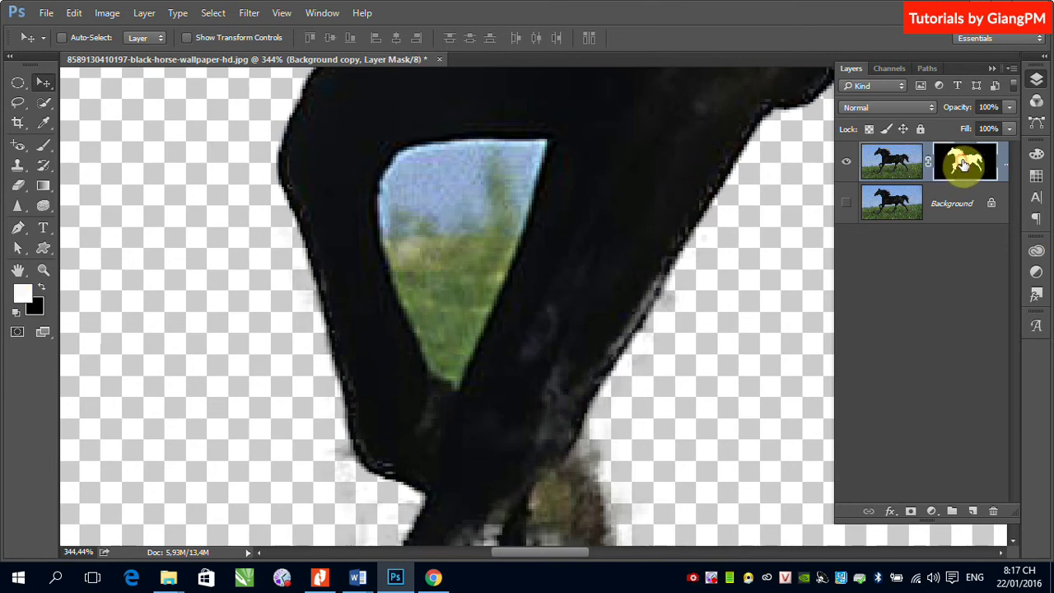
click(43, 145)
click(40, 290)
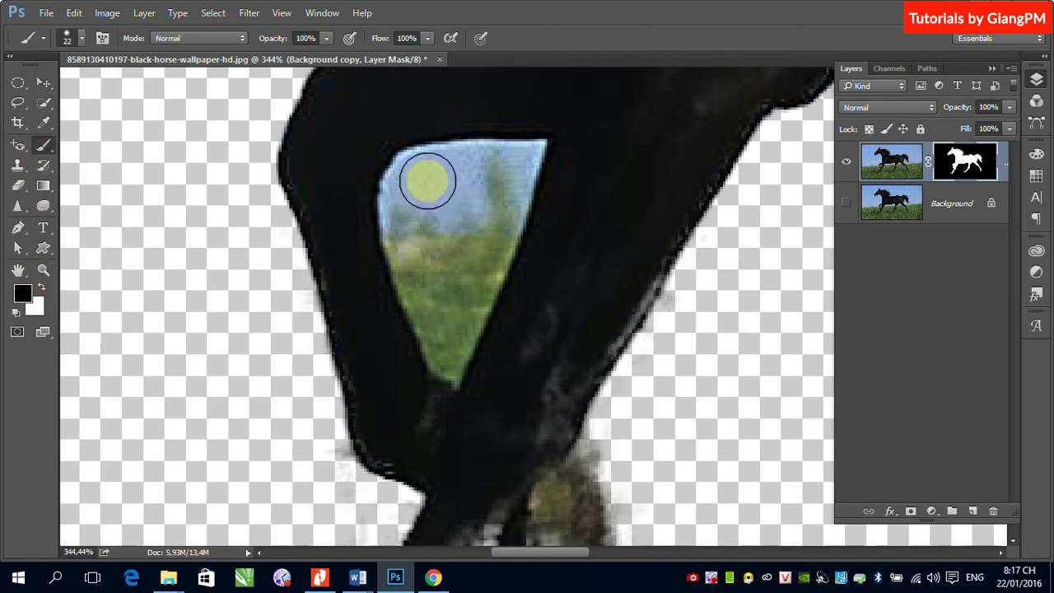
mouse_move(428, 171)
mouse_down()
mouse_move(430, 259)
mouse_move(412, 208)
mouse_move(429, 175)
mouse_move(502, 167)
mouse_move(444, 327)
mouse_move(418, 245)
mouse_move(416, 193)
mouse_move(423, 178)
mouse_move(488, 168)
mouse_up()
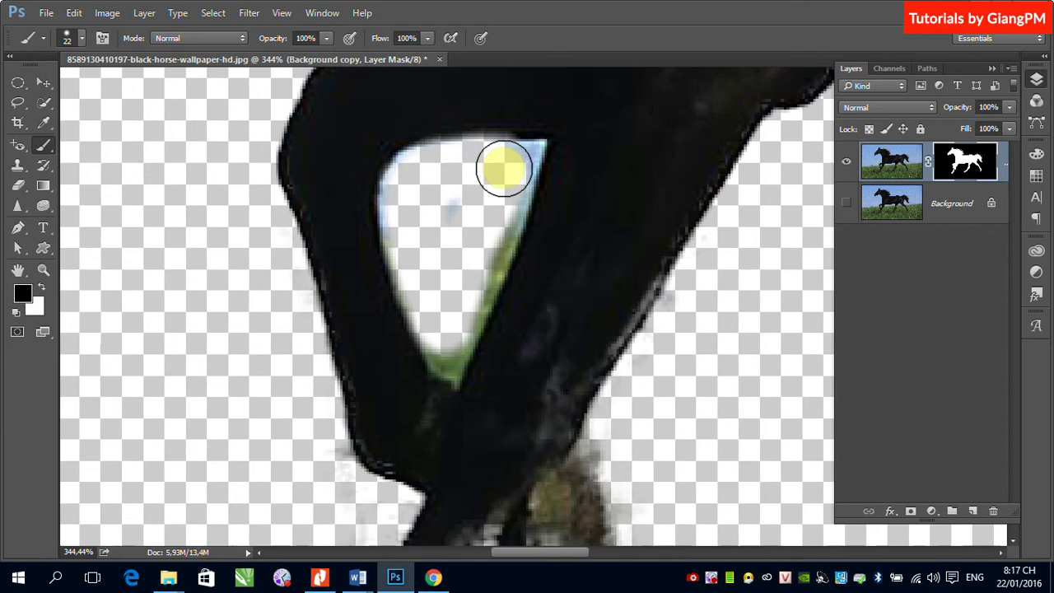
Step: Set the brush hardness to 98% and mask out the remaining background along the inner edge of the straight front leg
click(83, 37)
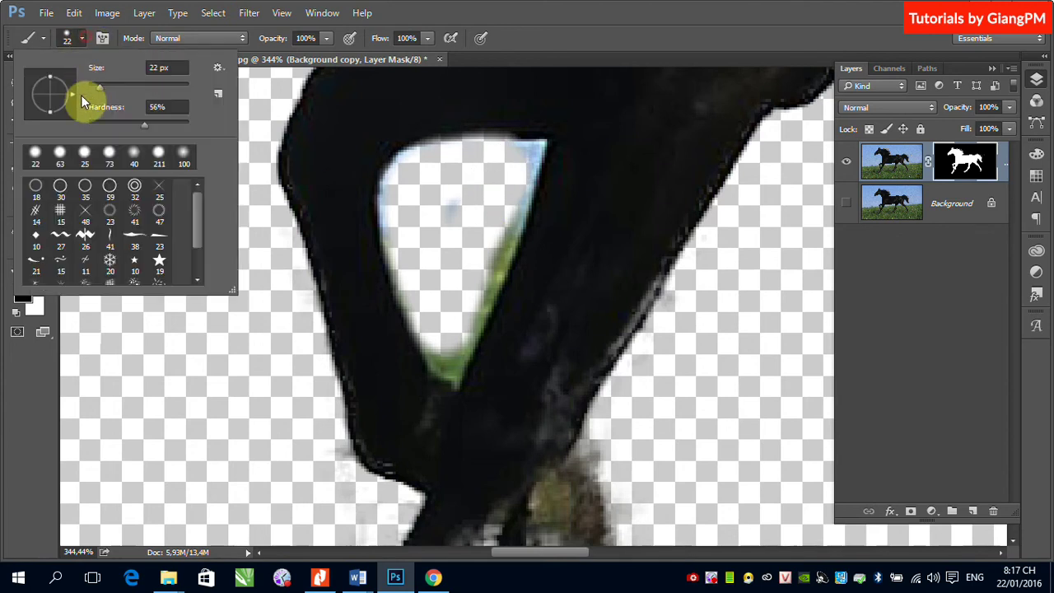
drag(145, 125, 188, 126)
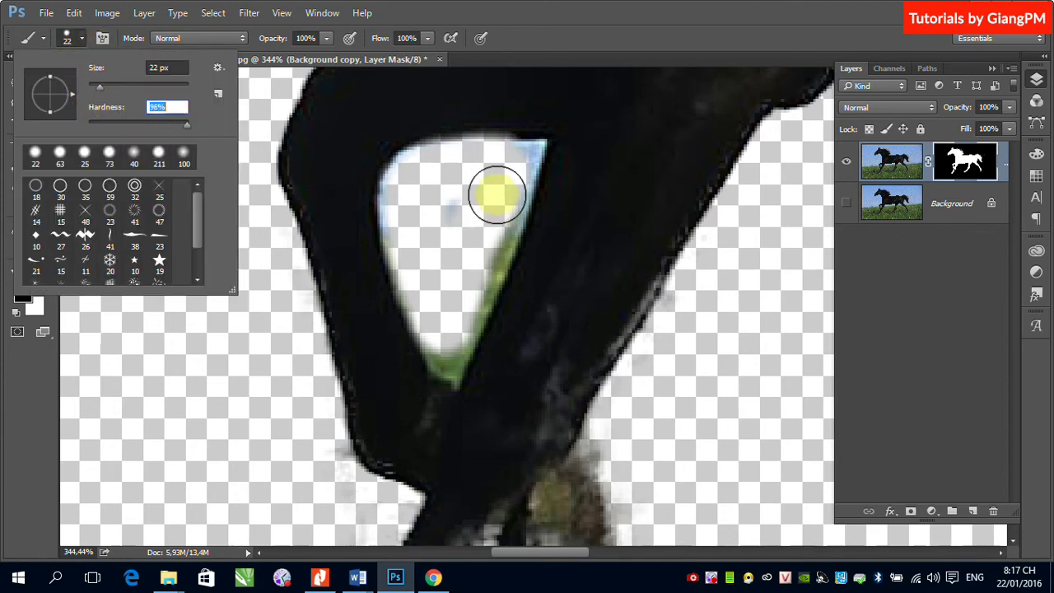
click(500, 171)
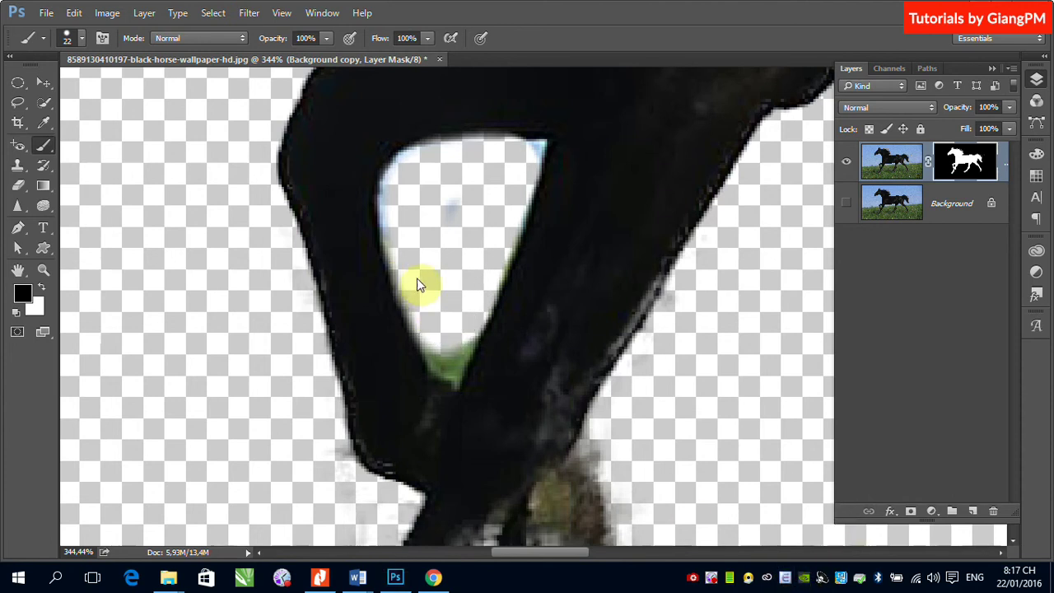
Step: Reduce the brush to 9 px and 5 px and mask out the leftover background in the corners and edges of the leg gap
key(bracketleft)
key(bracketleft)
key(bracketleft)
key(bracketleft)
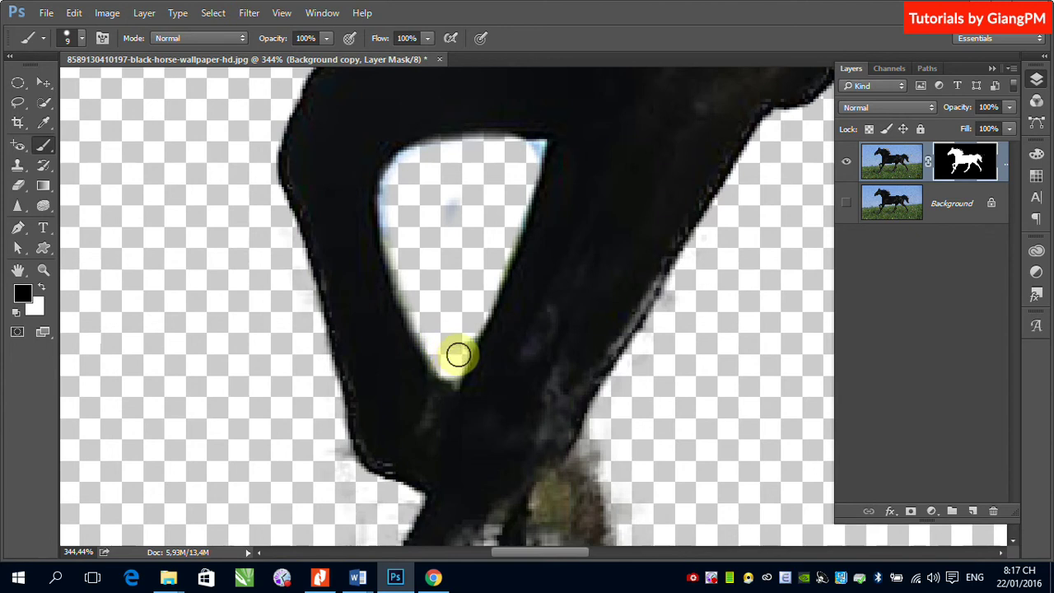
click(486, 243)
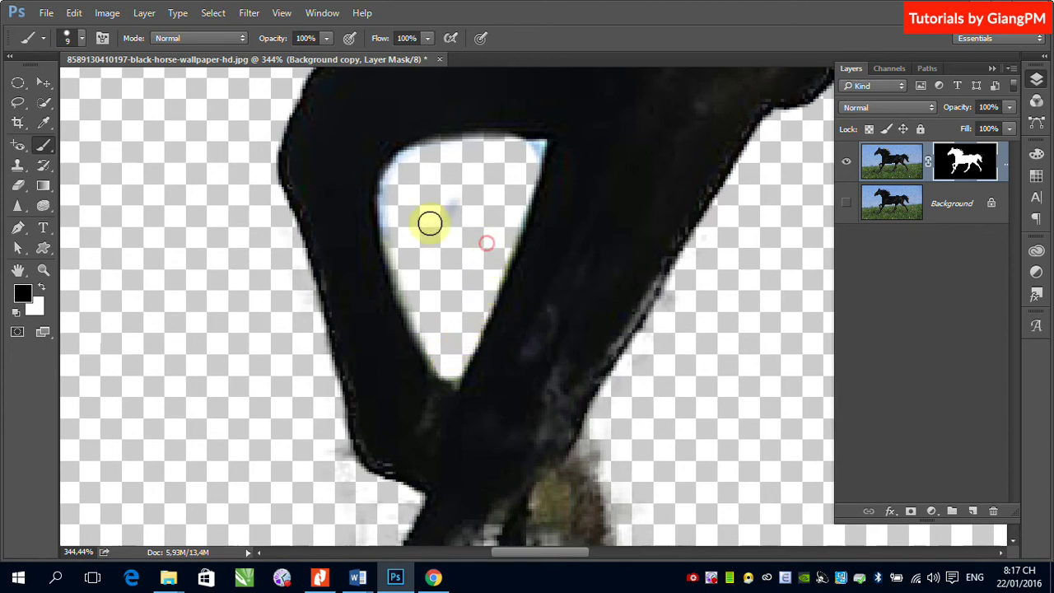
click(395, 224)
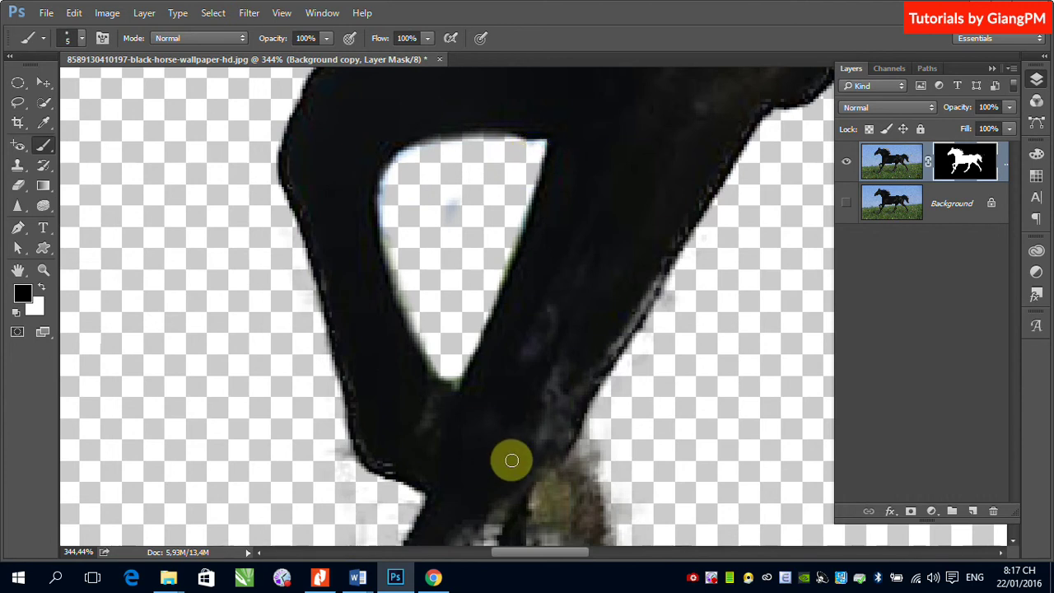
Step: Paint white on the layer mask over the front lower leg and raised hoof to restore them, enlarging the brush to 20 px
drag(510, 458, 527, 214)
click(426, 354)
mouse_move(449, 309)
mouse_down()
mouse_move(412, 405)
mouse_move(456, 299)
mouse_up()
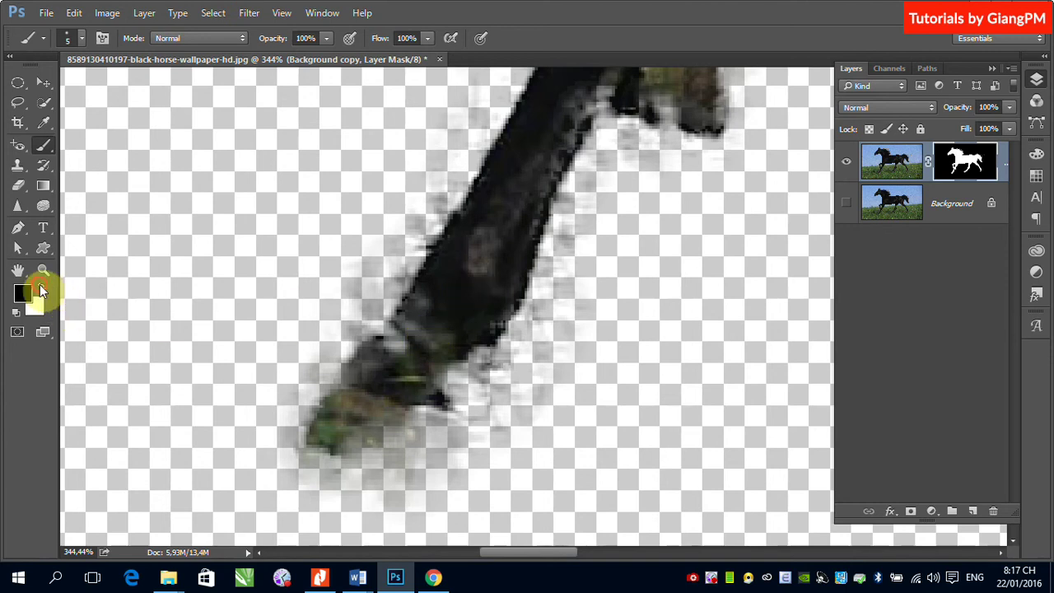
click(40, 288)
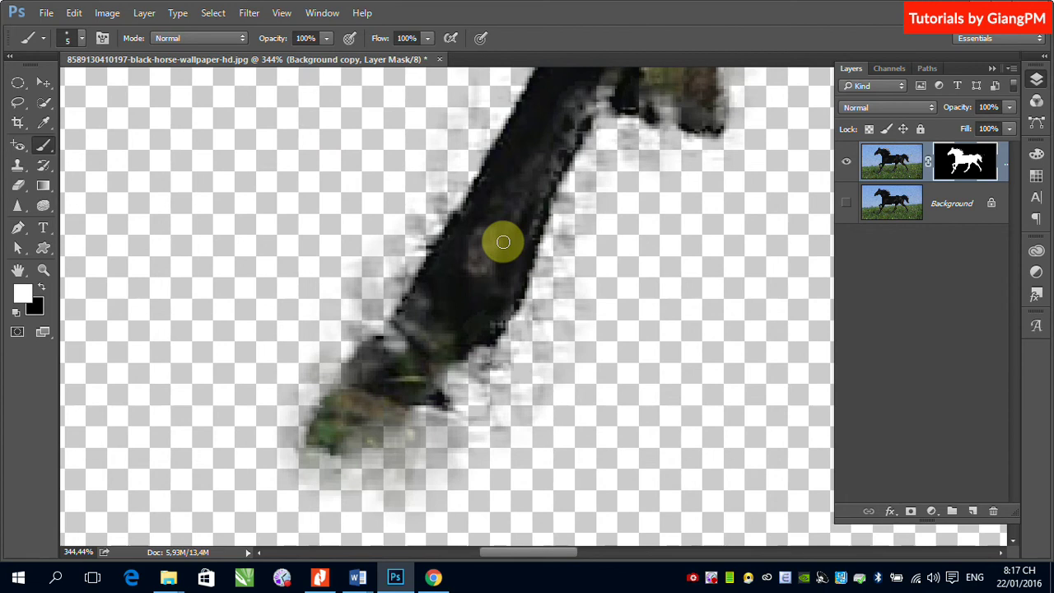
key(bracketright)
mouse_move(503, 241)
mouse_down()
mouse_move(346, 422)
mouse_move(386, 409)
mouse_move(503, 271)
mouse_move(550, 137)
mouse_move(455, 359)
mouse_move(477, 346)
mouse_move(453, 317)
mouse_move(479, 253)
mouse_move(516, 205)
mouse_move(477, 280)
mouse_move(544, 185)
mouse_move(550, 207)
mouse_move(612, 253)
mouse_move(560, 230)
mouse_move(609, 262)
mouse_move(620, 255)
mouse_move(577, 185)
mouse_move(615, 197)
mouse_move(621, 255)
mouse_move(598, 189)
mouse_move(622, 262)
mouse_move(546, 220)
mouse_move(590, 223)
mouse_move(570, 217)
mouse_move(574, 148)
mouse_move(483, 319)
mouse_move(516, 268)
mouse_move(488, 283)
mouse_move(446, 362)
mouse_move(390, 354)
mouse_move(337, 325)
mouse_move(345, 351)
mouse_move(415, 363)
mouse_move(400, 330)
mouse_move(456, 374)
mouse_move(491, 391)
mouse_up()
key(bracketright)
key(bracketright)
key(bracketright)
key(bracketright)
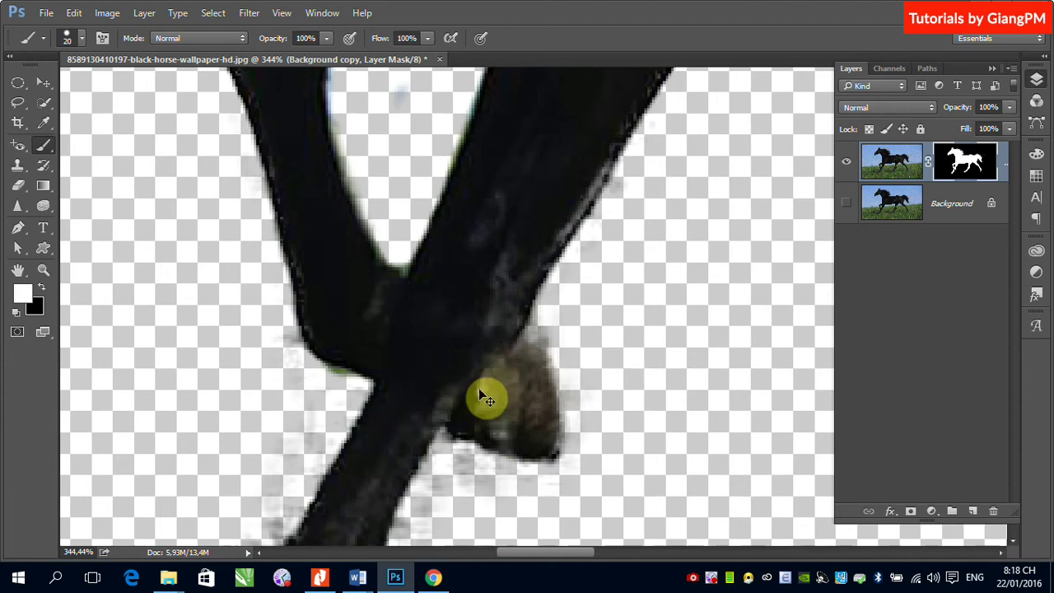
Step: Restore the missing parts of the hind legs and rear hoof with the 20 px white brush on the layer mask
key(ctrl+minus)
key(ctrl+minus)
key(ctrl+minus)
key(ctrl+minus)
mouse_move(715, 353)
mouse_down()
mouse_move(739, 310)
mouse_move(679, 373)
mouse_move(704, 363)
mouse_move(753, 302)
mouse_move(708, 360)
mouse_move(668, 375)
mouse_move(694, 367)
mouse_up()
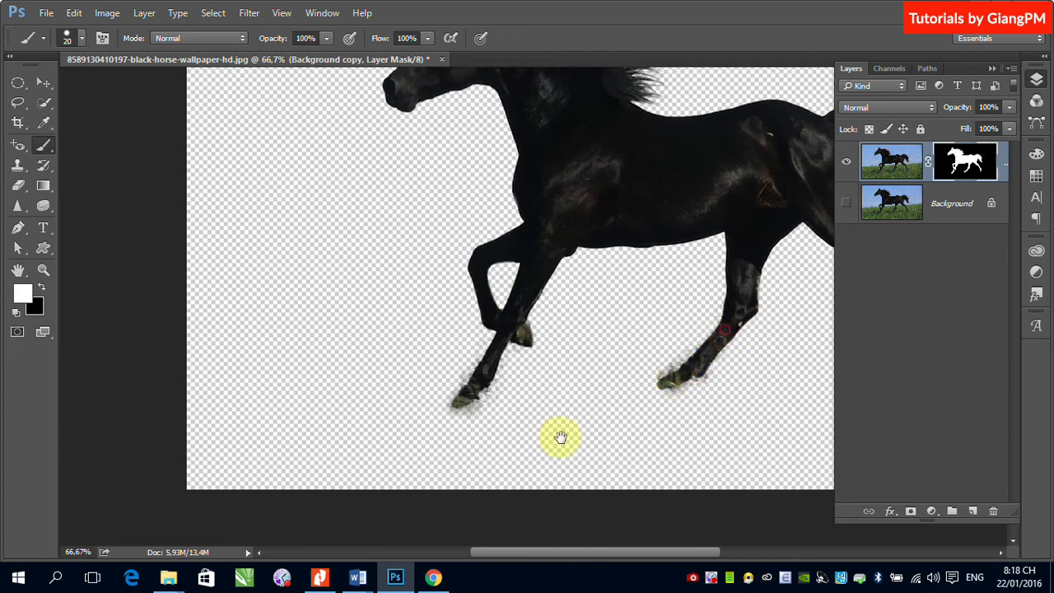
drag(557, 436, 552, 423)
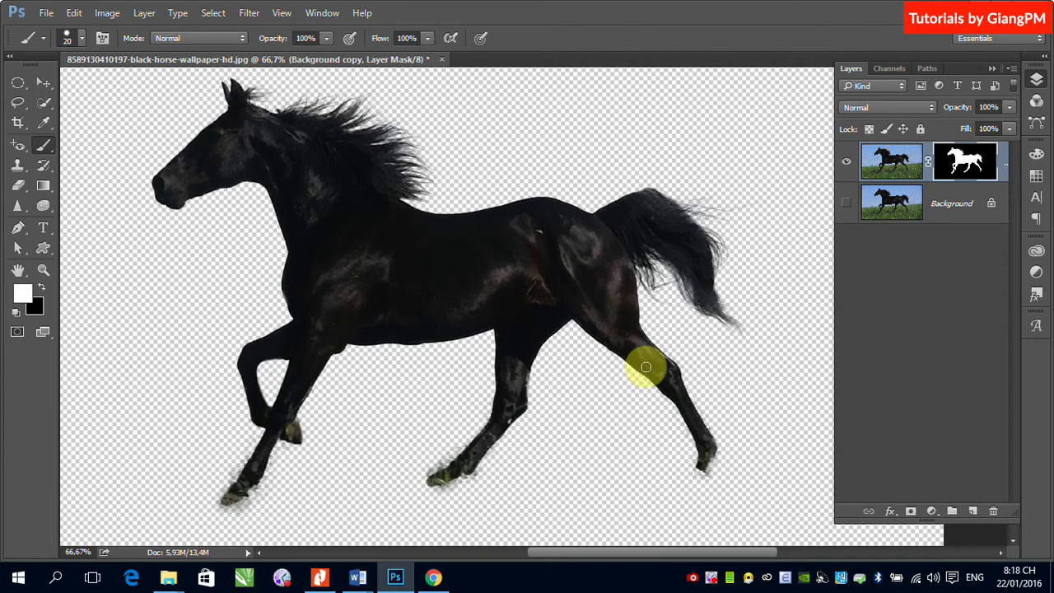
mouse_move(646, 366)
mouse_down()
mouse_move(689, 439)
mouse_move(687, 461)
mouse_move(697, 454)
mouse_move(682, 468)
mouse_up()
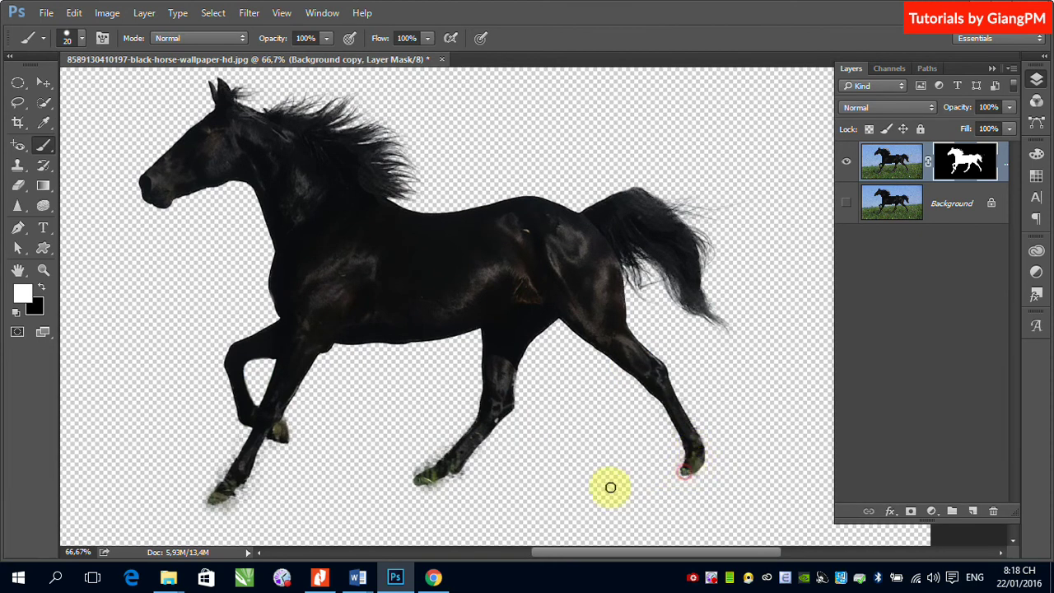
click(42, 84)
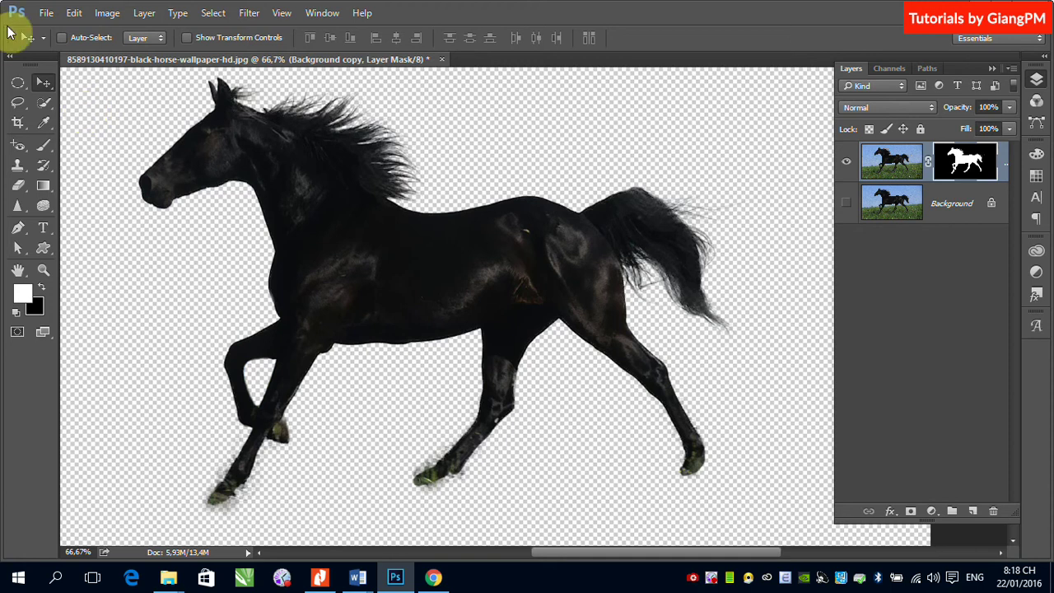
Step: Place 6809127-sea-water-wallpaper.jpg as an embedded image in the document
click(47, 13)
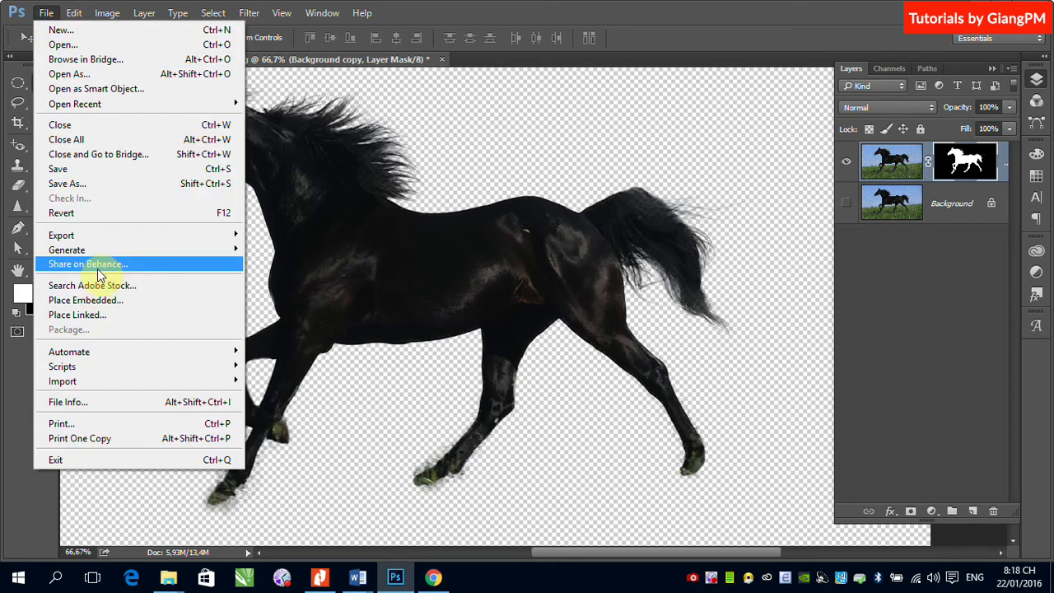
click(108, 299)
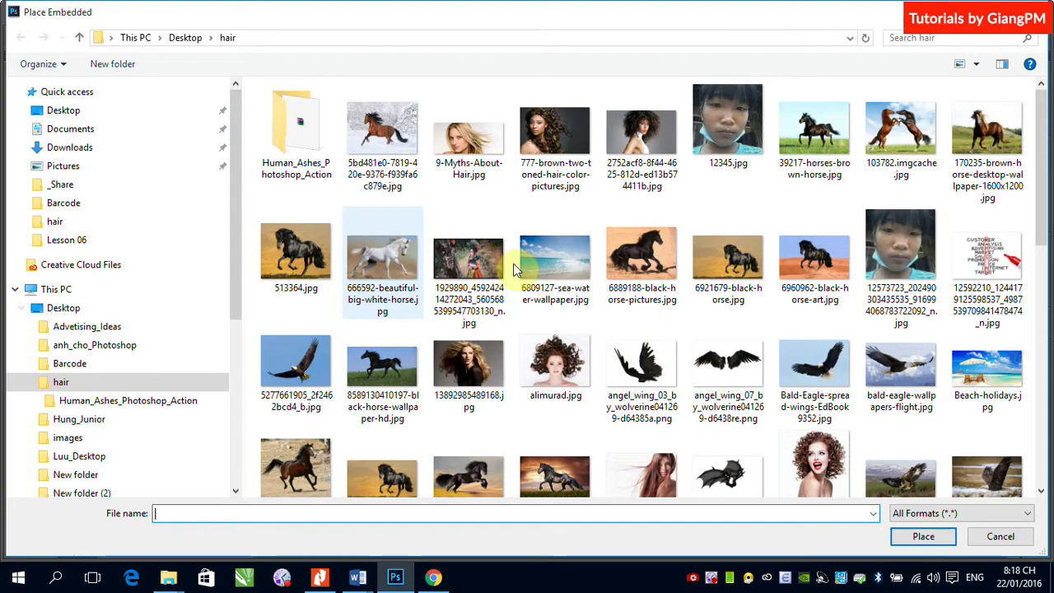
click(557, 265)
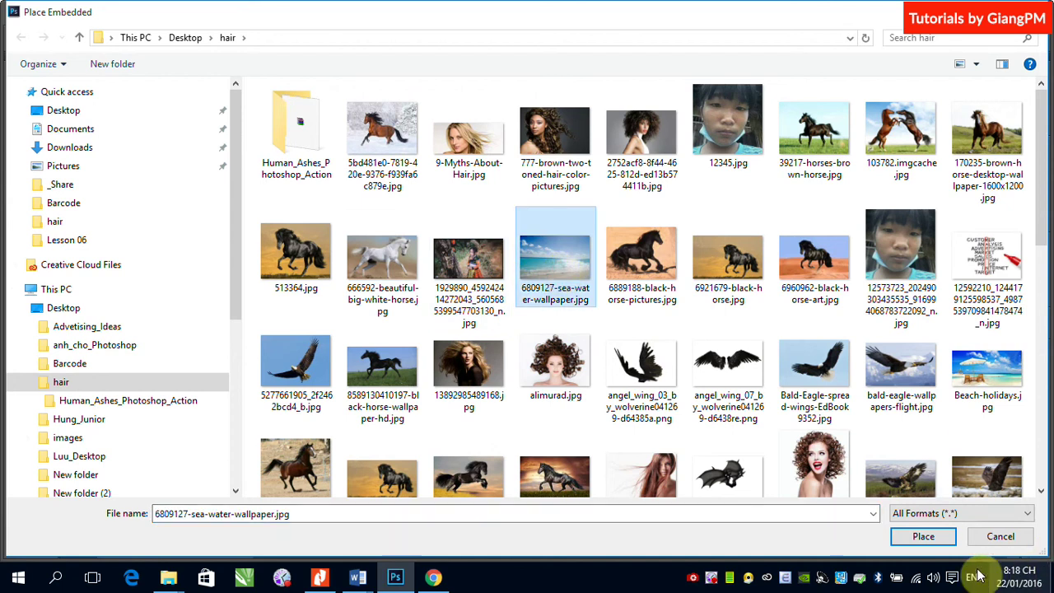
click(923, 536)
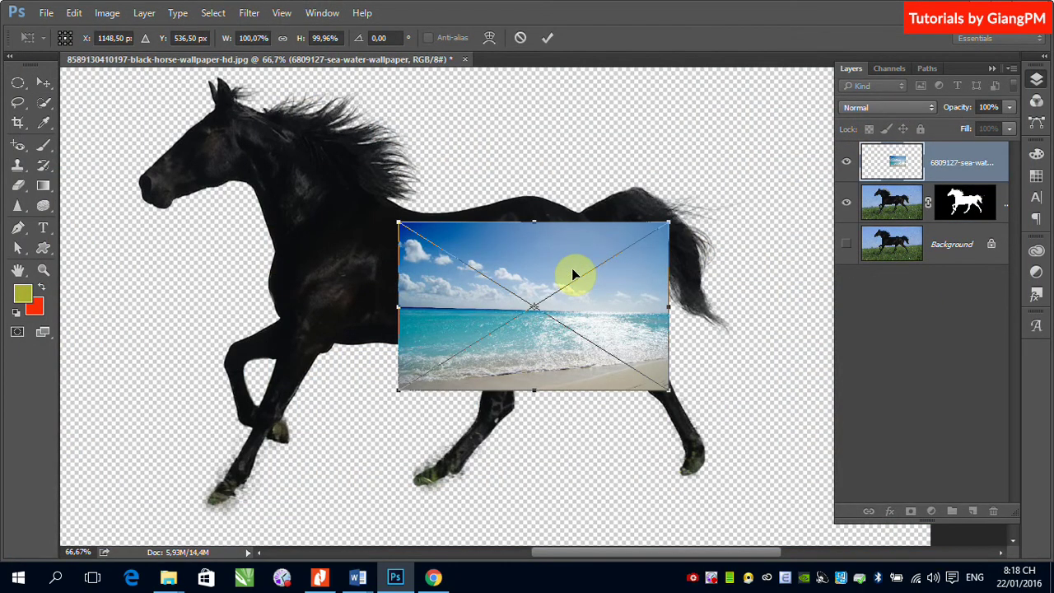
Step: Scale the placed sea image to about 397% so it covers the whole canvas
key(ctrl+minus)
key(ctrl+minus)
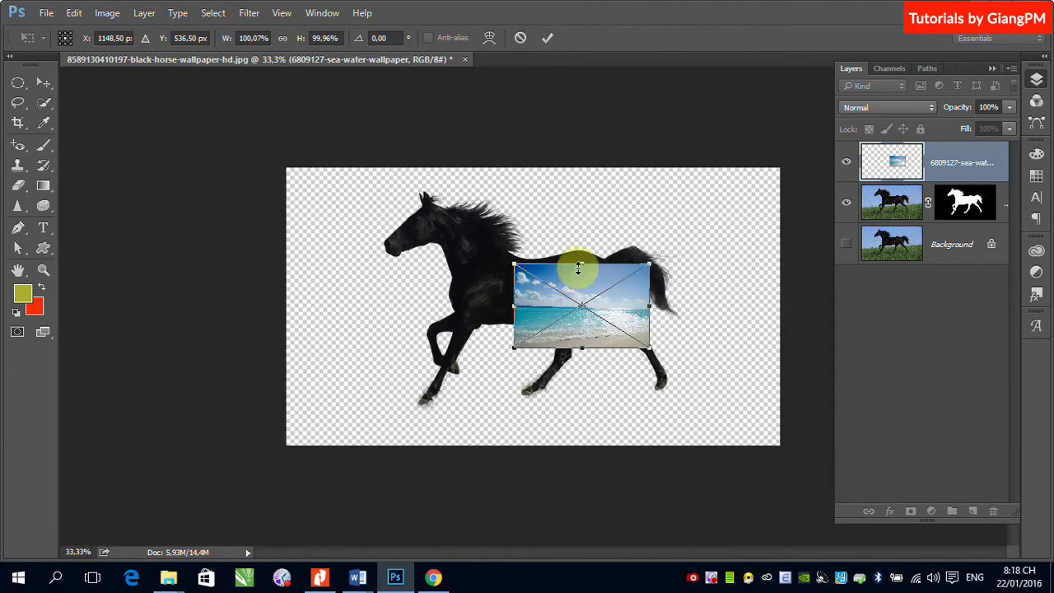
drag(518, 271, 235, 181)
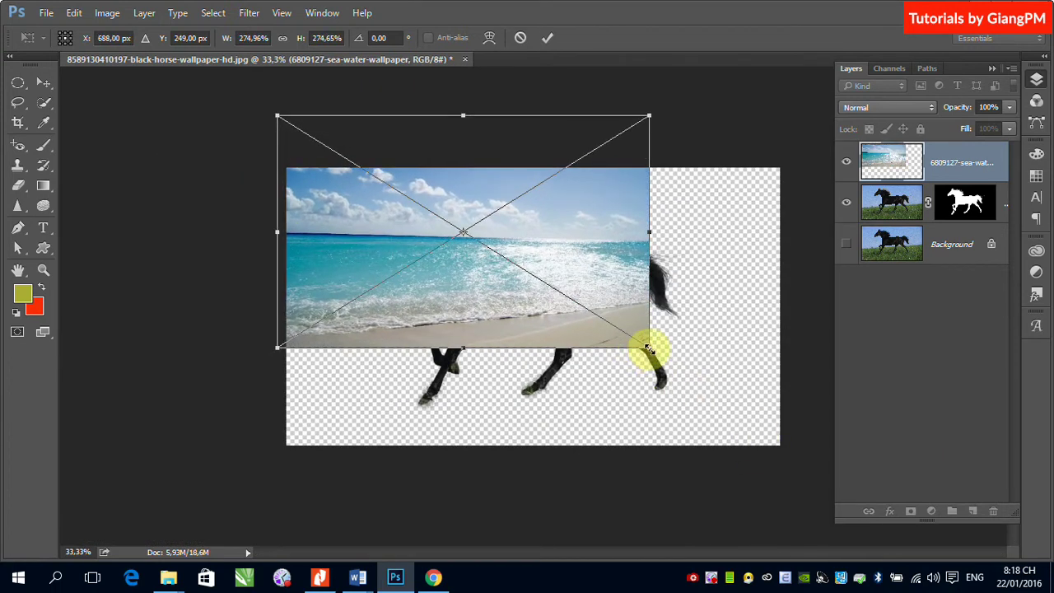
drag(650, 349, 794, 490)
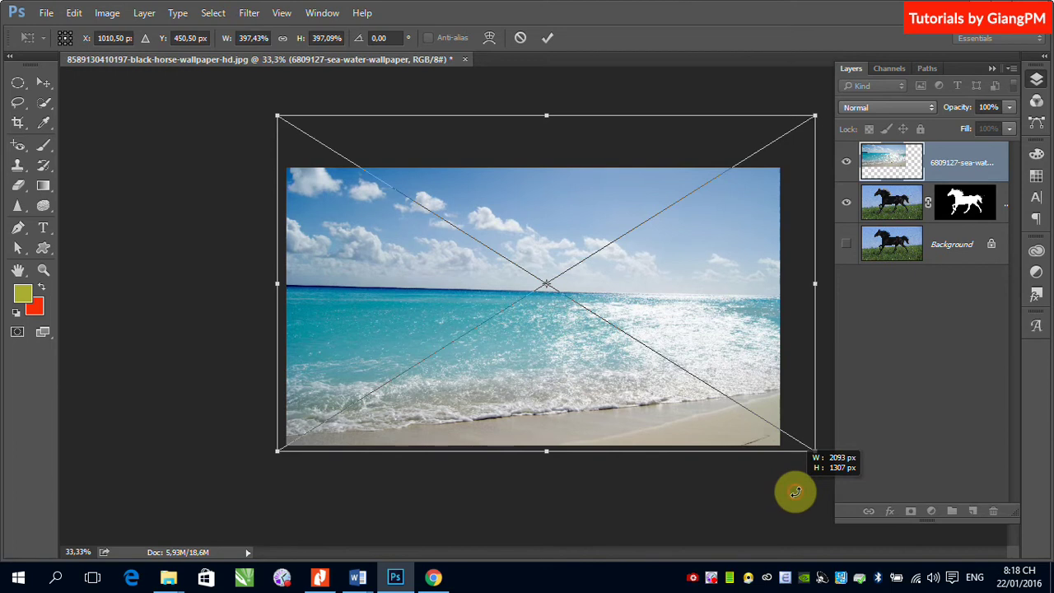
key(Return)
Step: Move the sea layer beneath the horse layer and shift the sea image straight down by about 102 px
drag(960, 156, 972, 222)
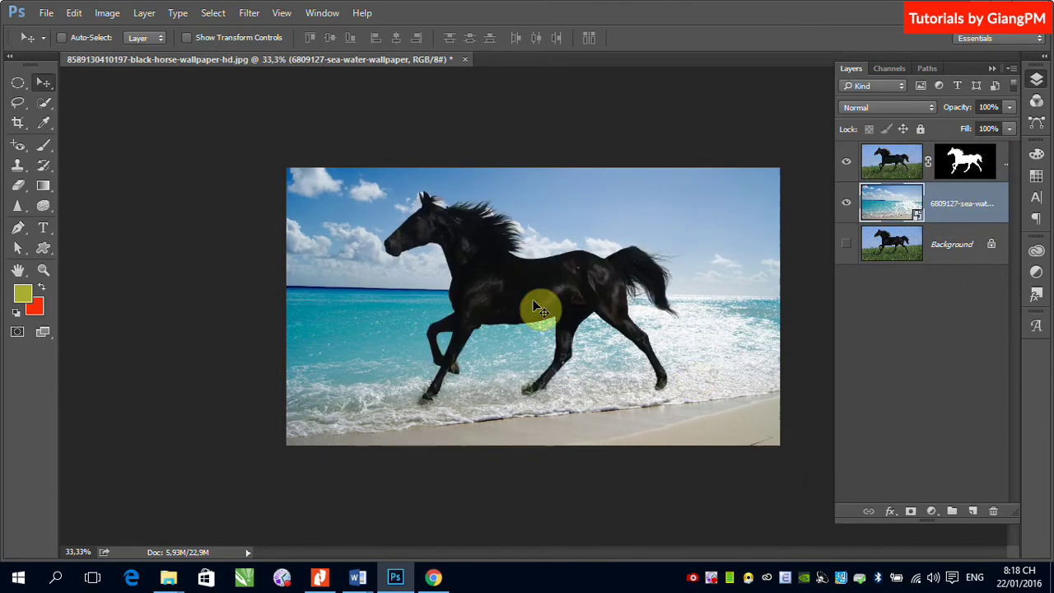
drag(532, 325, 534, 329)
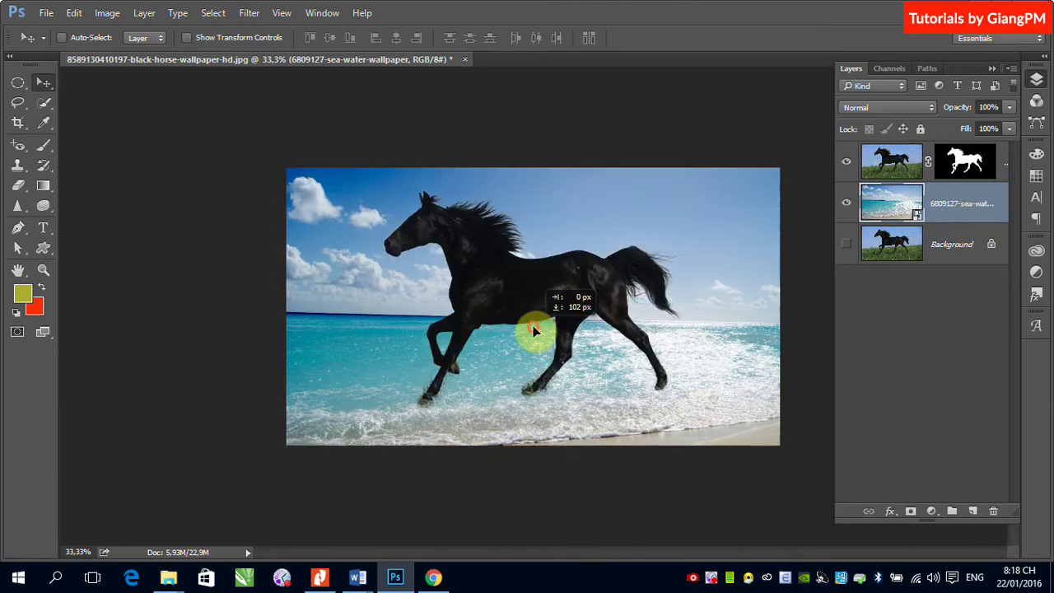
Step: Move the horse layer down and slightly left onto the shoreline and inspect its mane against the sky
click(898, 161)
drag(510, 292, 499, 332)
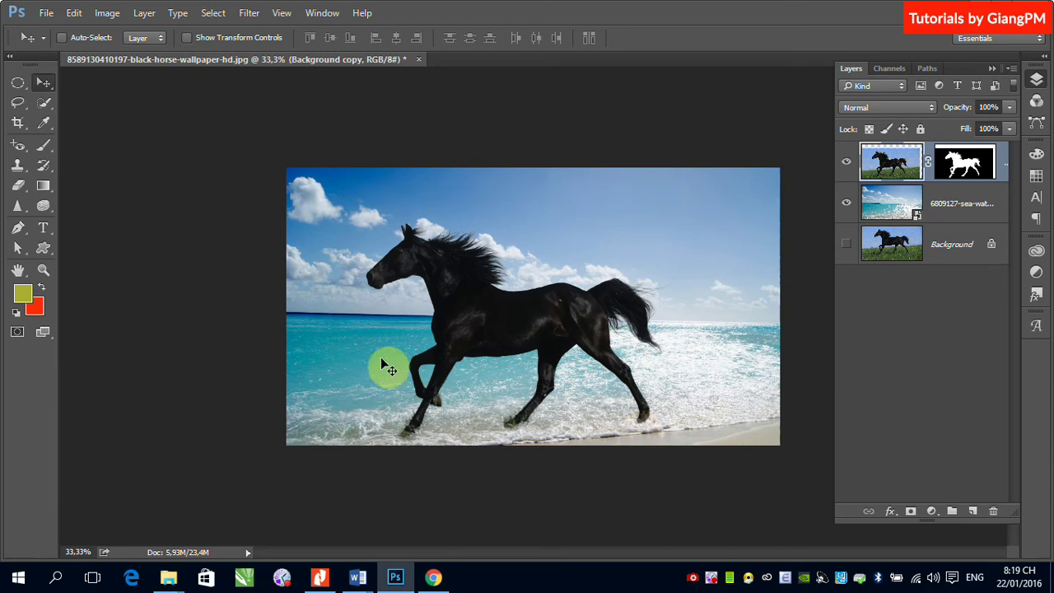
drag(399, 218, 550, 311)
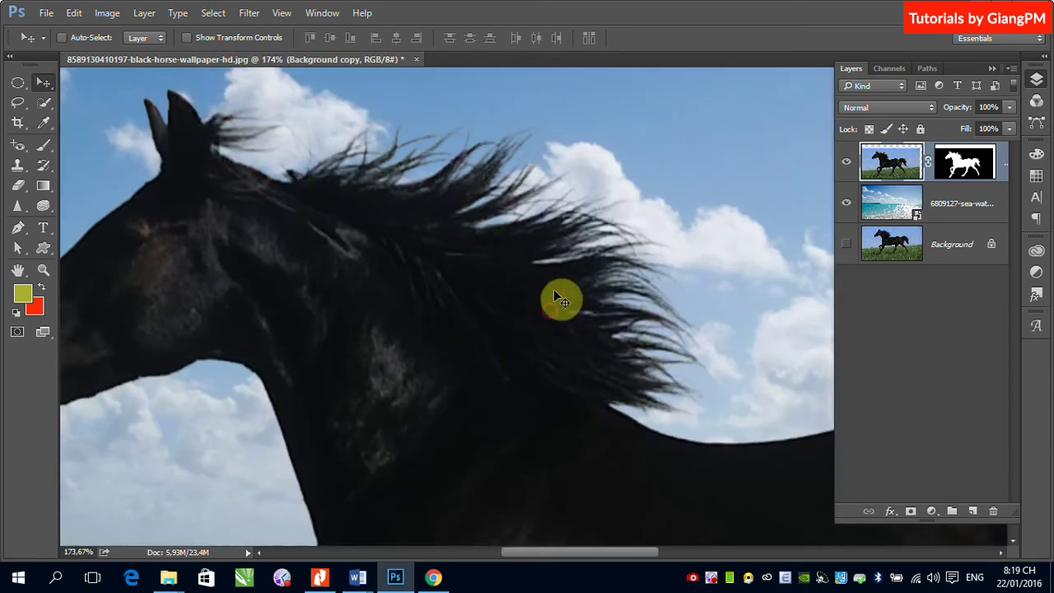